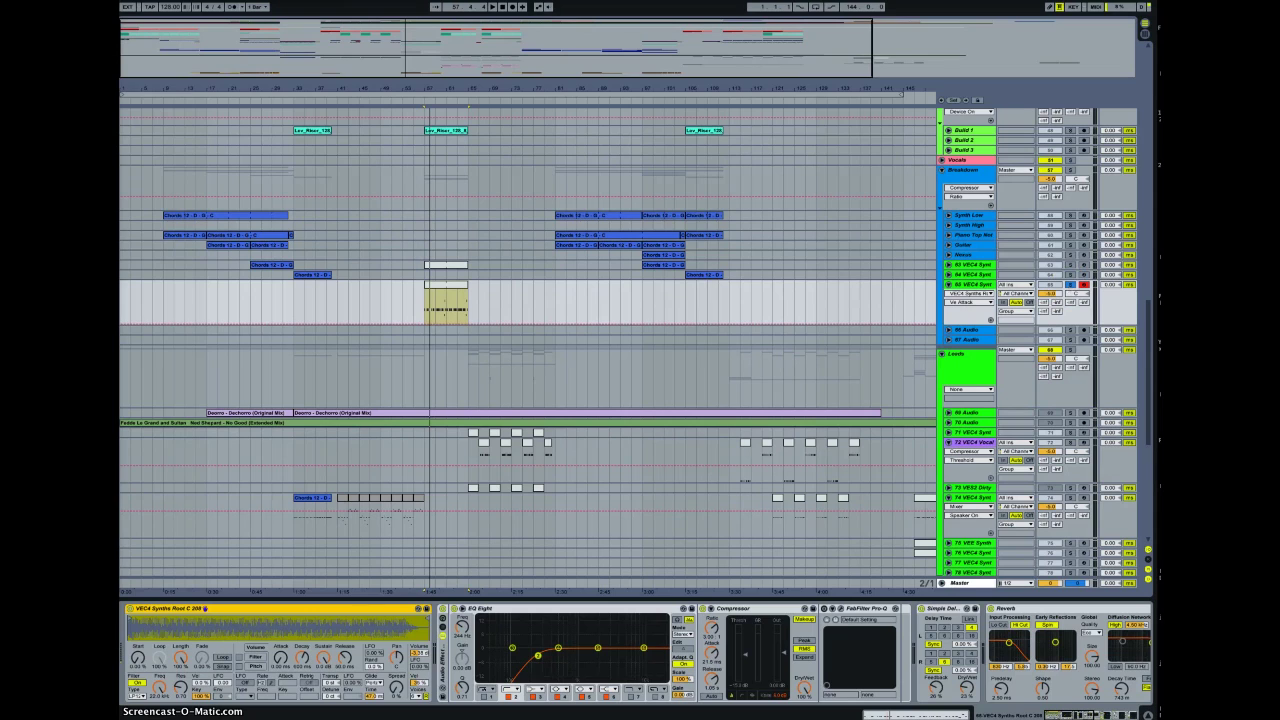
Examine the MIDI notes of the clip on the 65 VEC4 Synth track in an enlarged note editor, and return to the device chain.
key("shift+Tab")
key("shift+Tab")
key("shift+Tab")
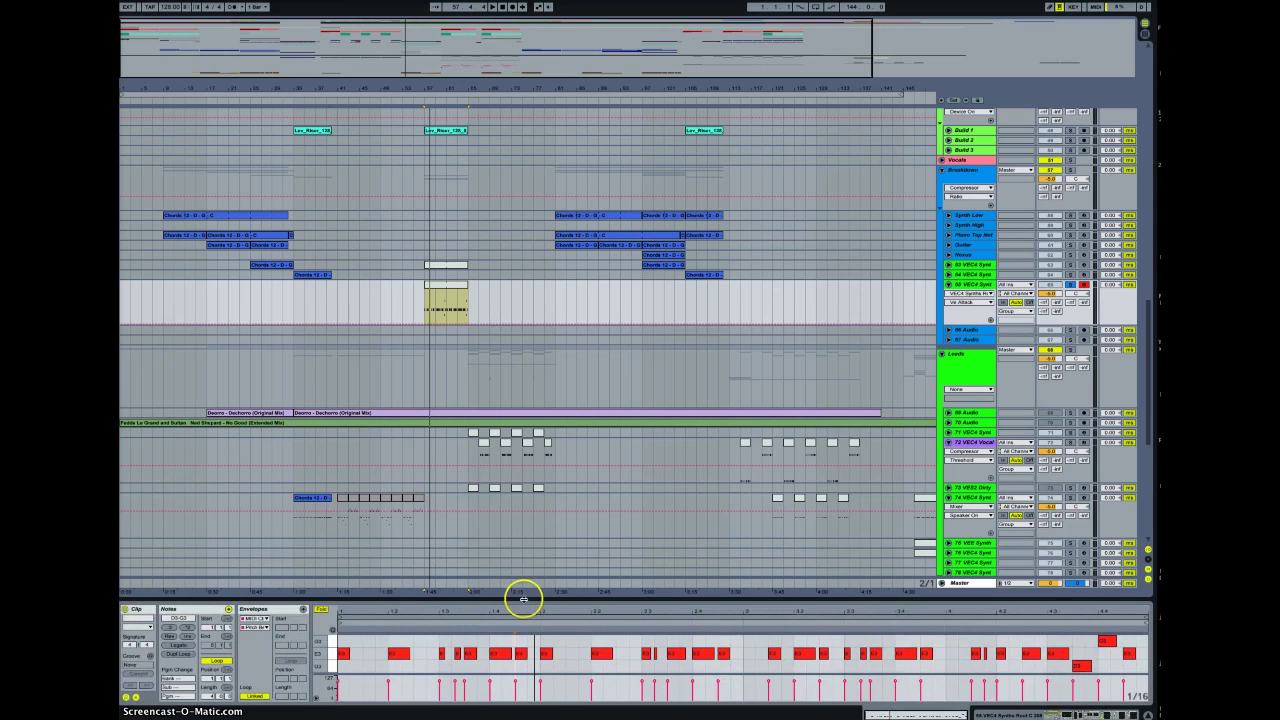
left_click_drag(523, 599, 520, 476)
left_click(330, 527)
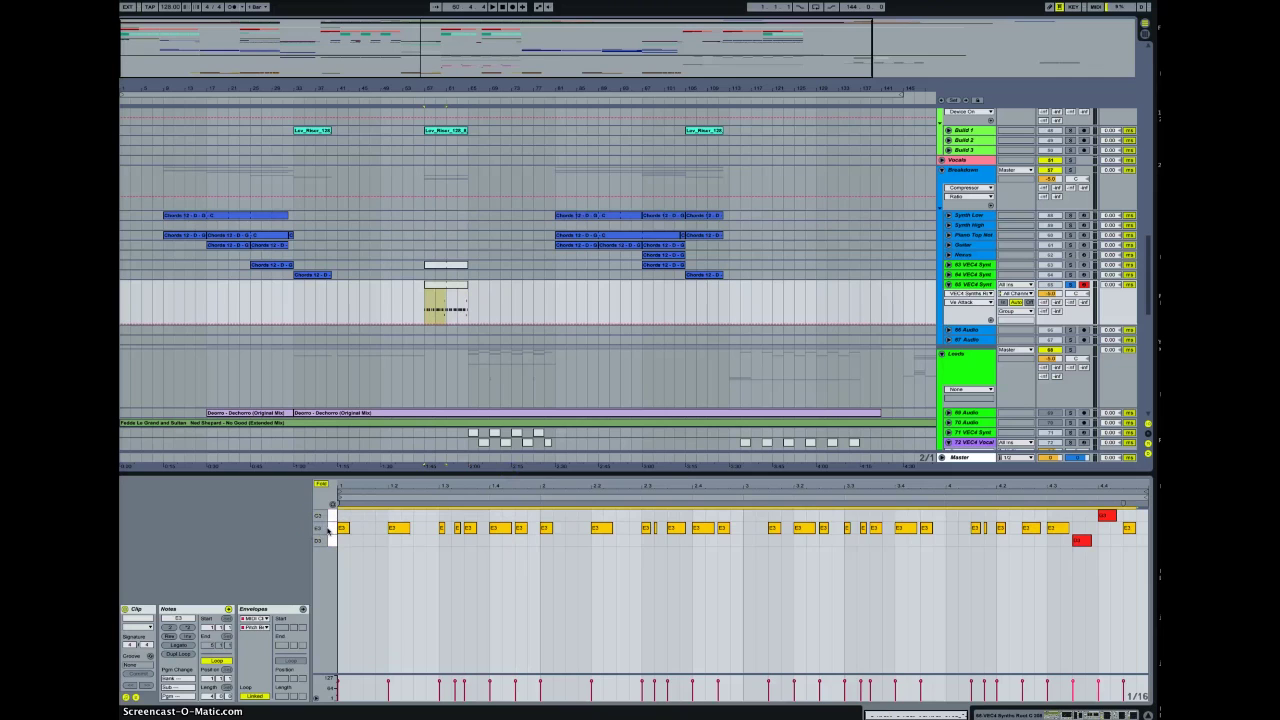
left_click(989, 557)
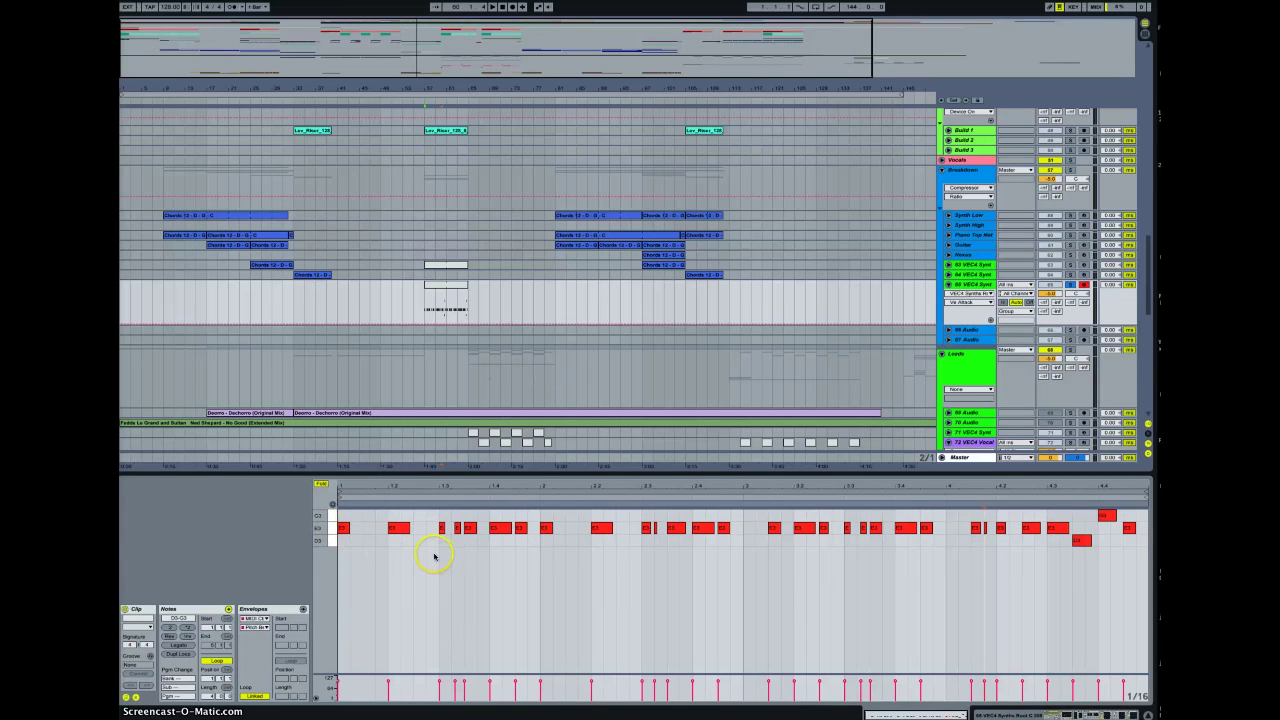
key("shift+Tab")
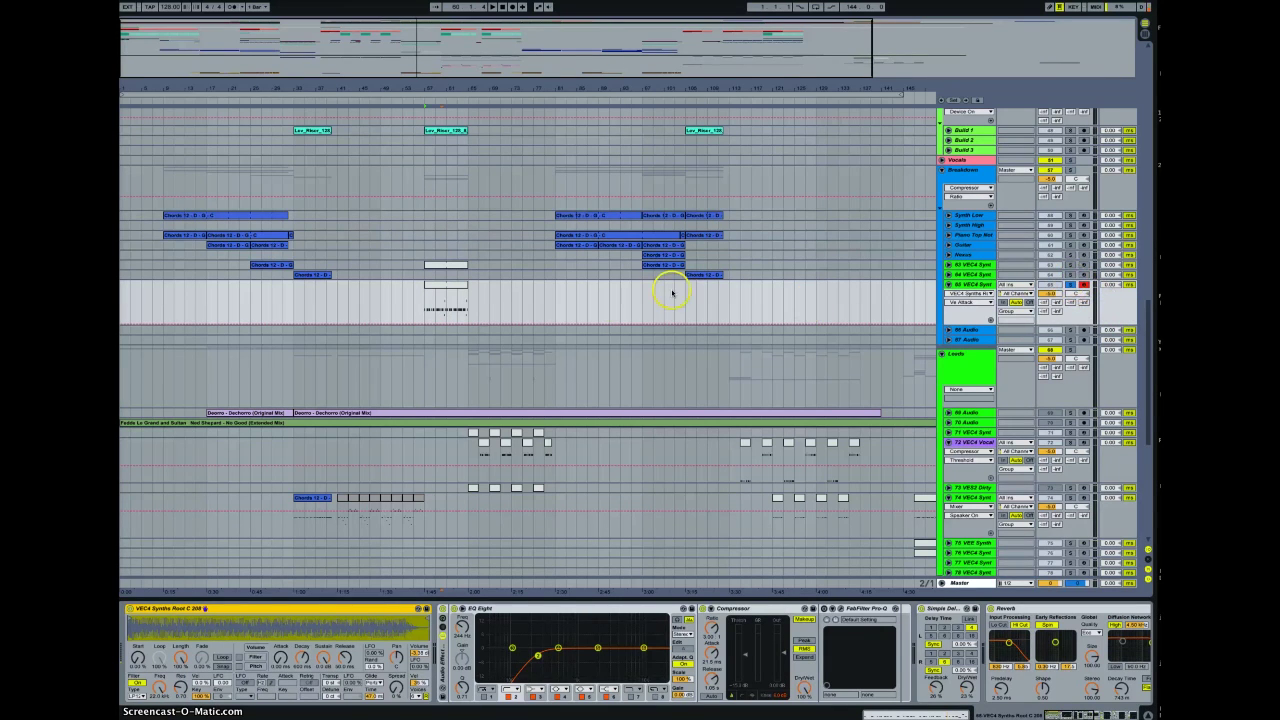
Deactivate the 65 VEC4 Synth track, turn off its solo and play the arrangement from bar 17.
left_click_drag(294, 55, 298, 88)
scroll(297, 262, "down", 5)
scroll(297, 257, "up", 10)
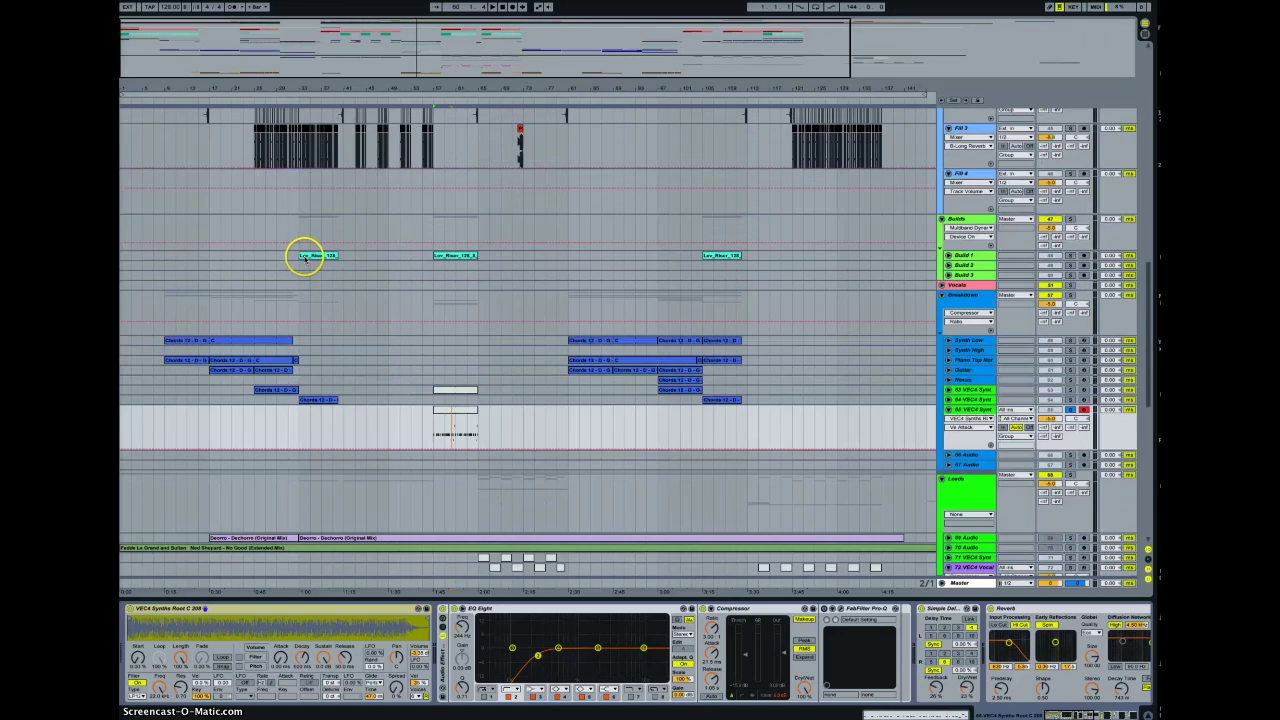
scroll(356, 255, "down", 5)
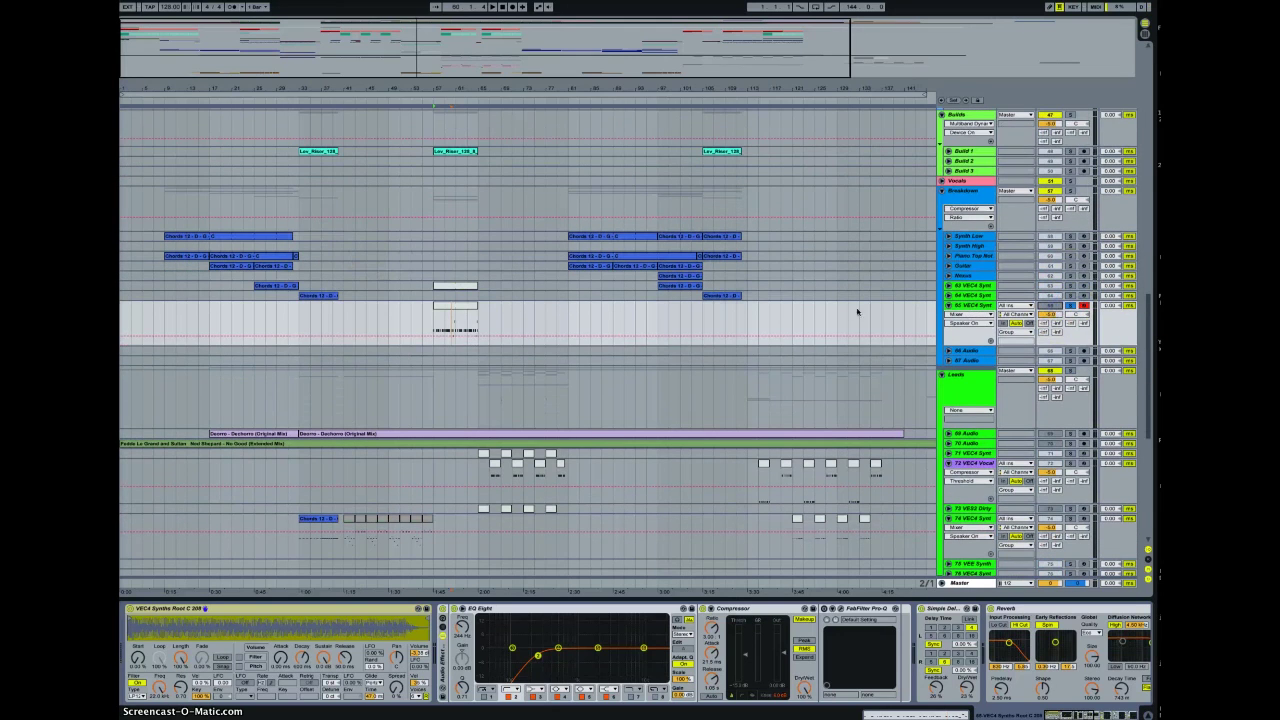
left_click(197, 298)
left_click(225, 334)
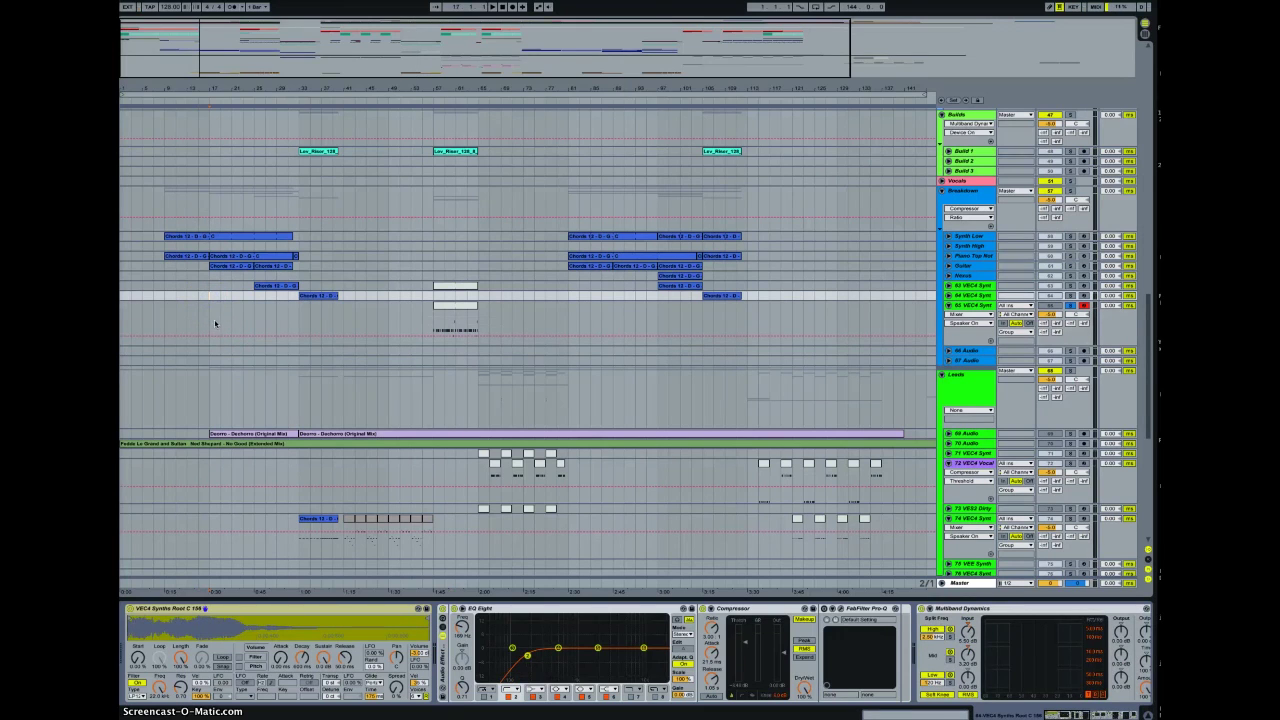
left_click(210, 308)
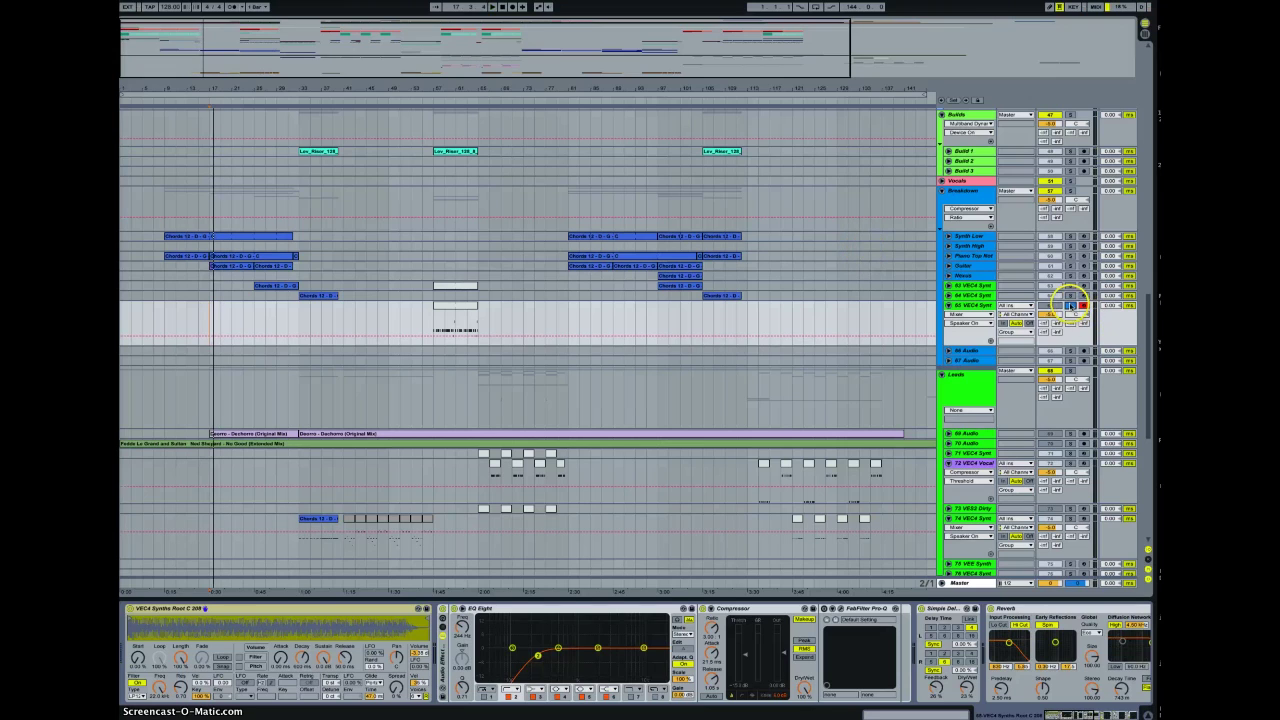
key("XF86AudioLowerVolume")
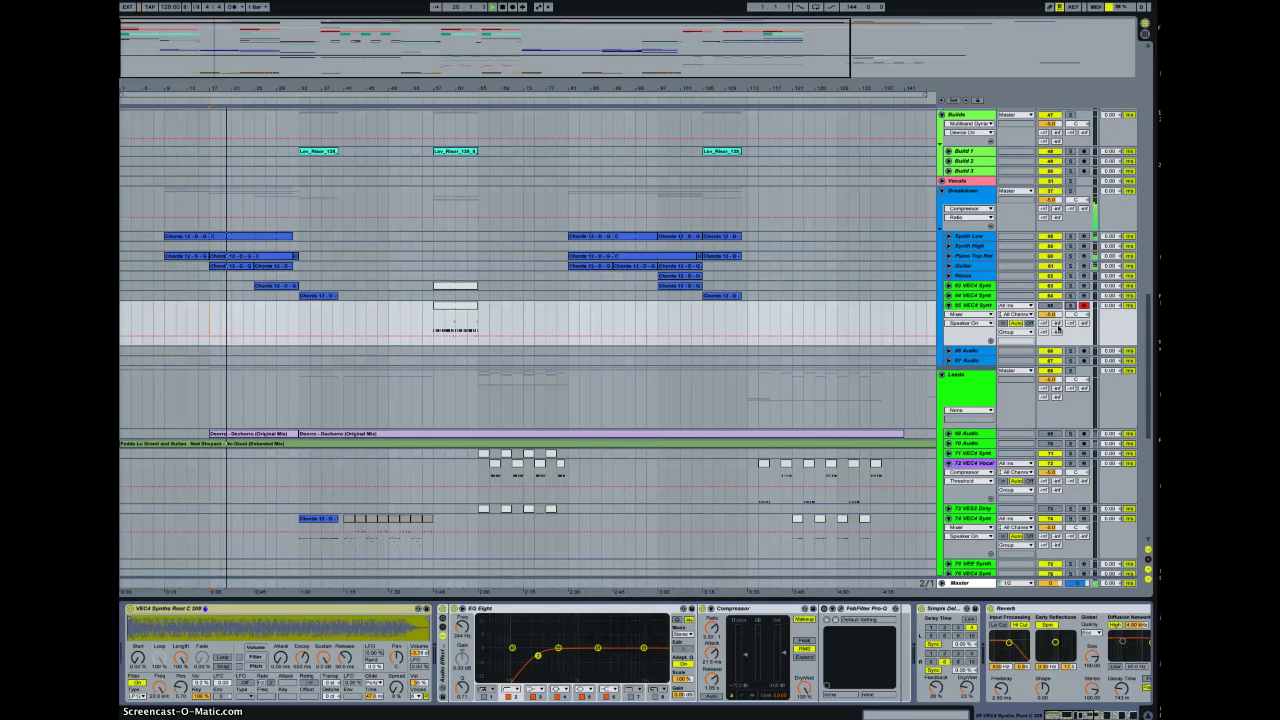
Unfold the 63 VEC4 Synth track in the Breakdown group and solo it.
scroll(909, 217, "up", 3)
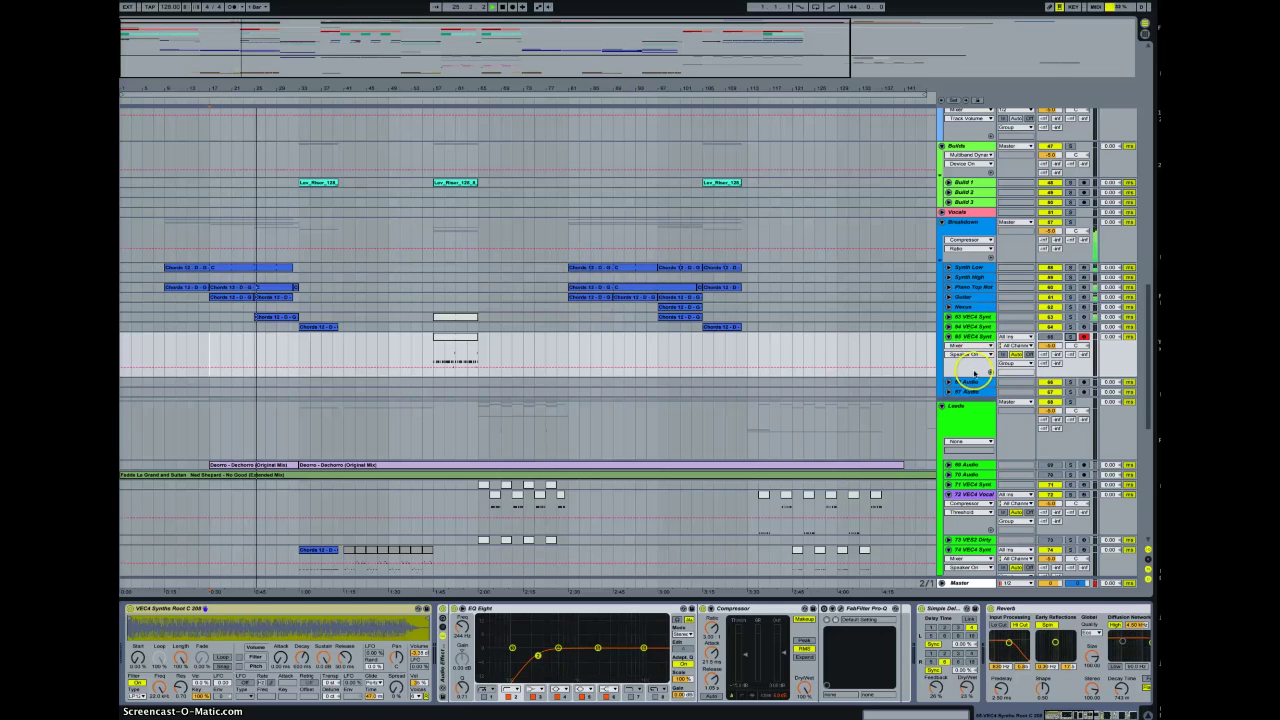
left_click(947, 326)
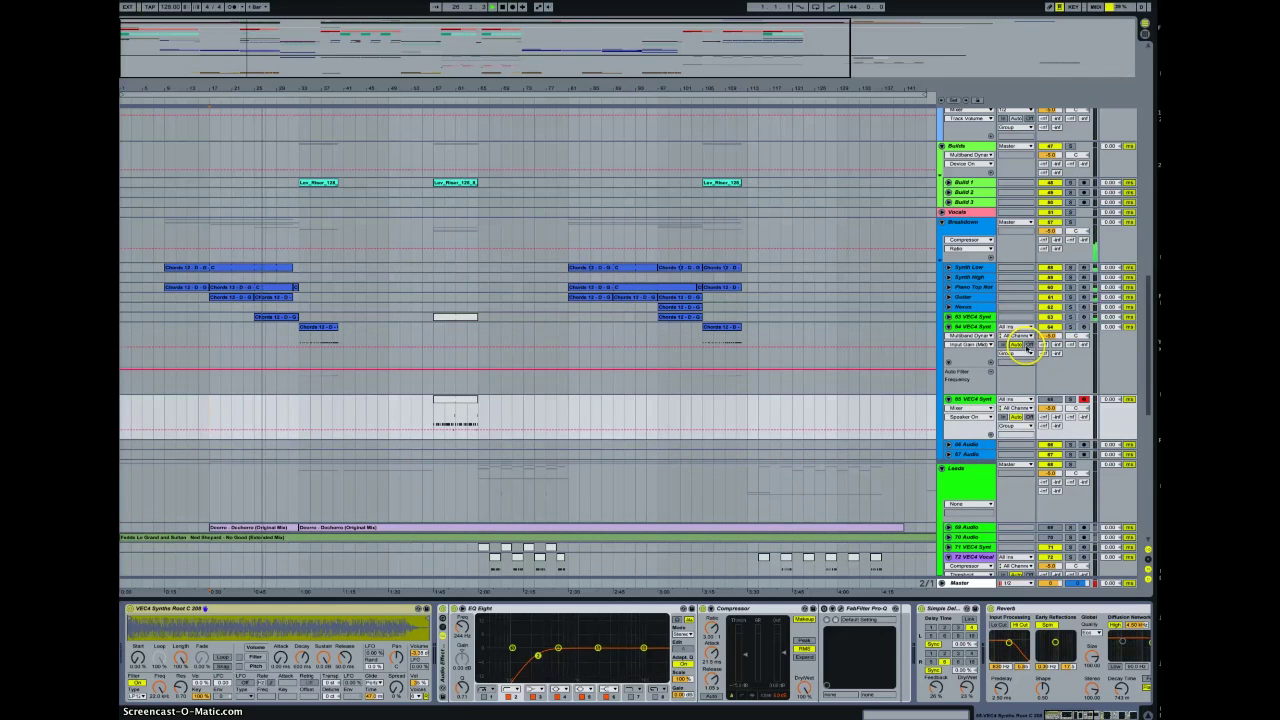
left_click(947, 325)
left_click(948, 316)
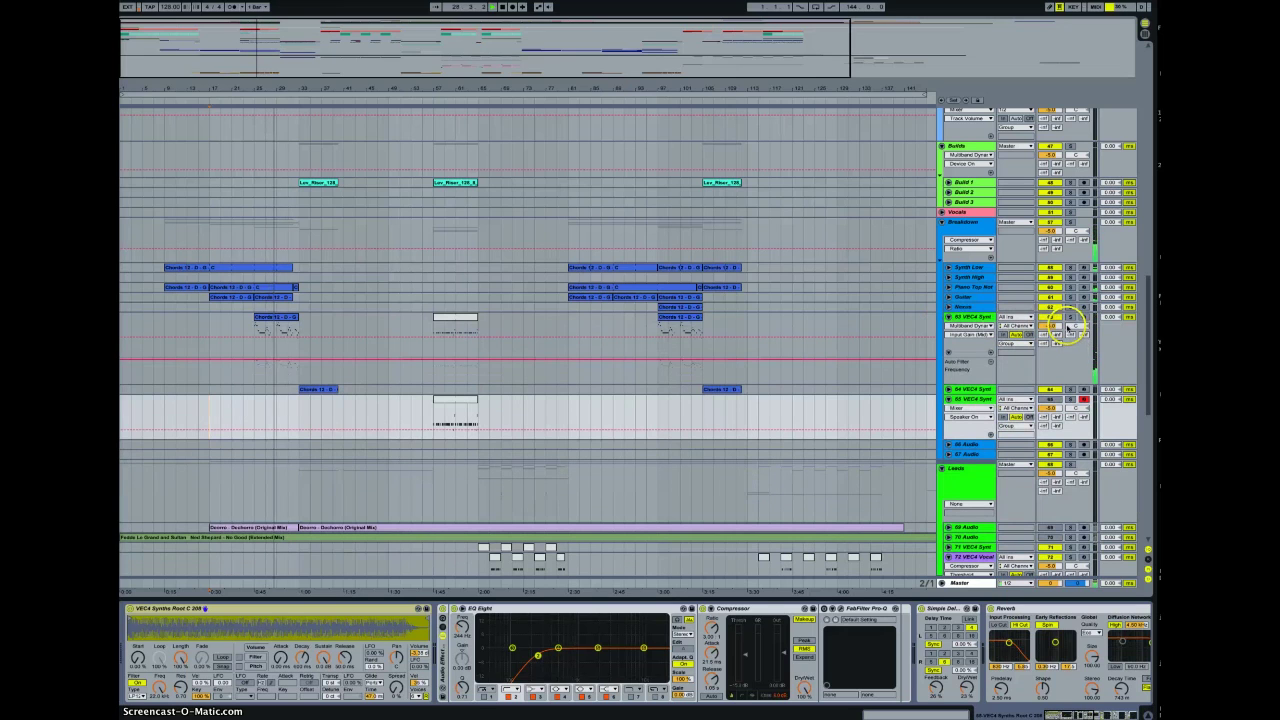
left_click(975, 316)
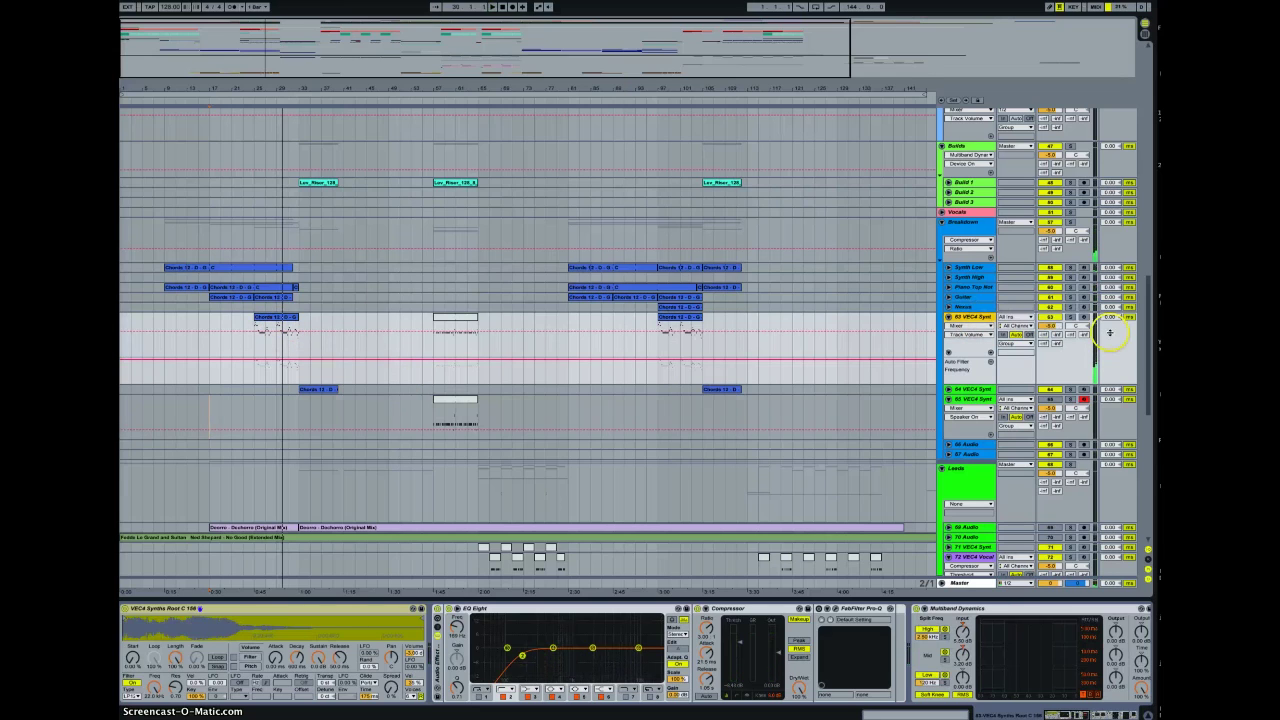
left_click(1068, 317)
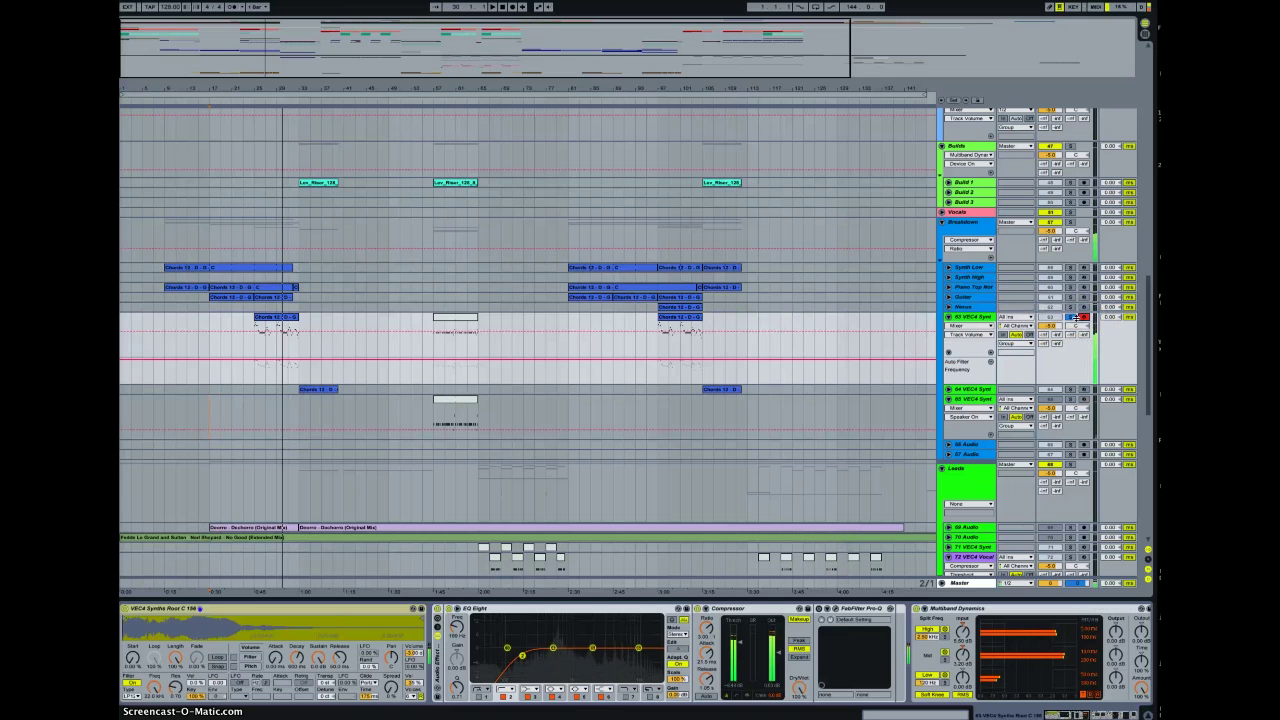
Inspect the sampler's Spread control and the notes of the first Chords 12 clip on the 63 VEC4 Synth track.
left_click(389, 687)
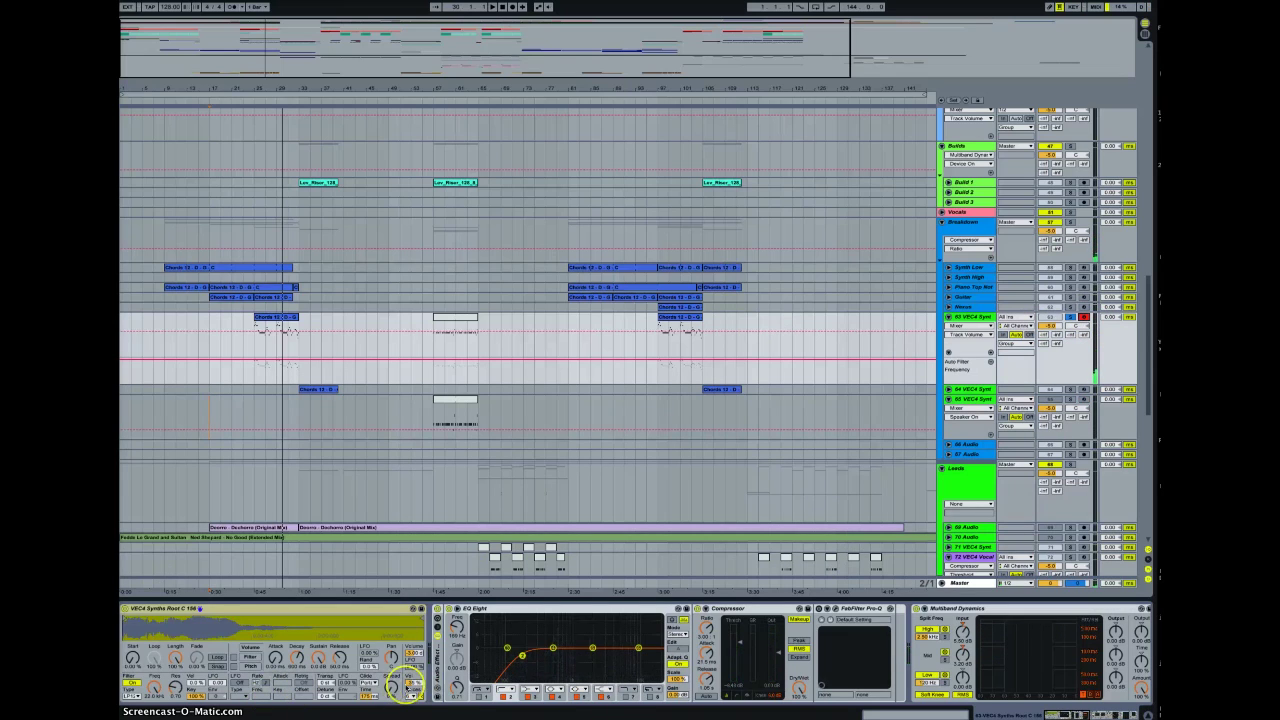
left_click_drag(393, 688, 395, 688)
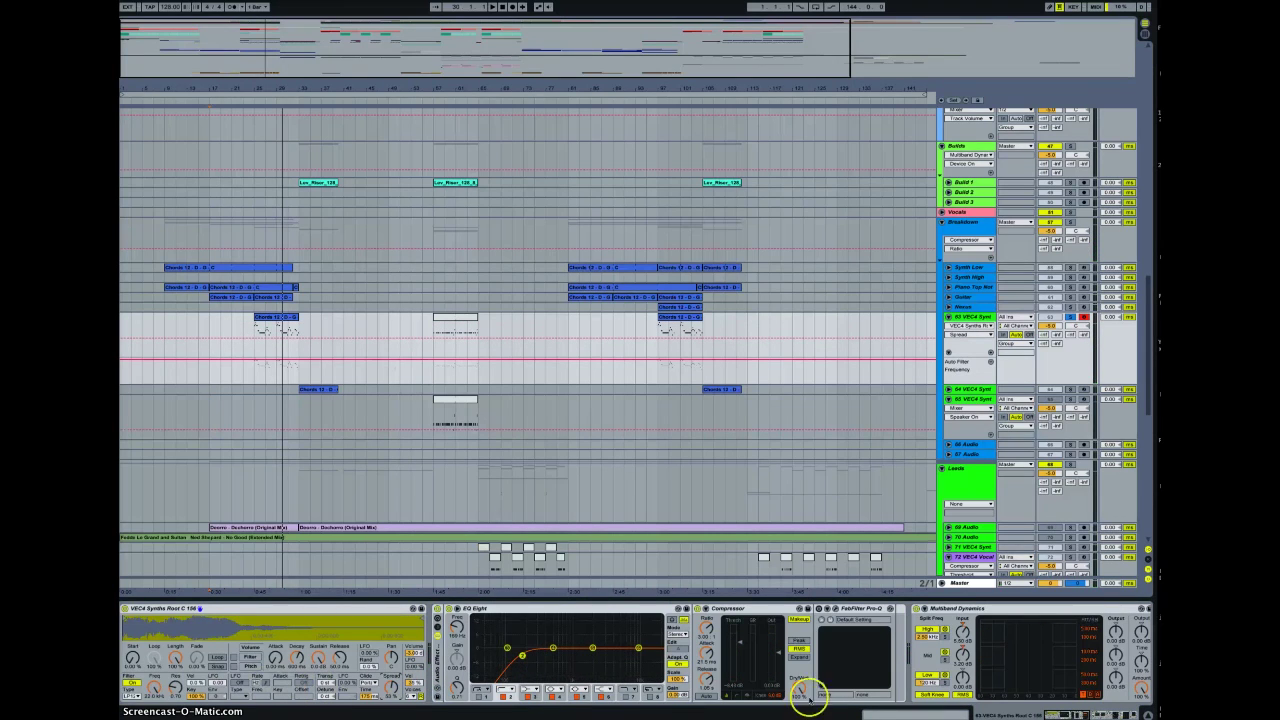
double_click(277, 318)
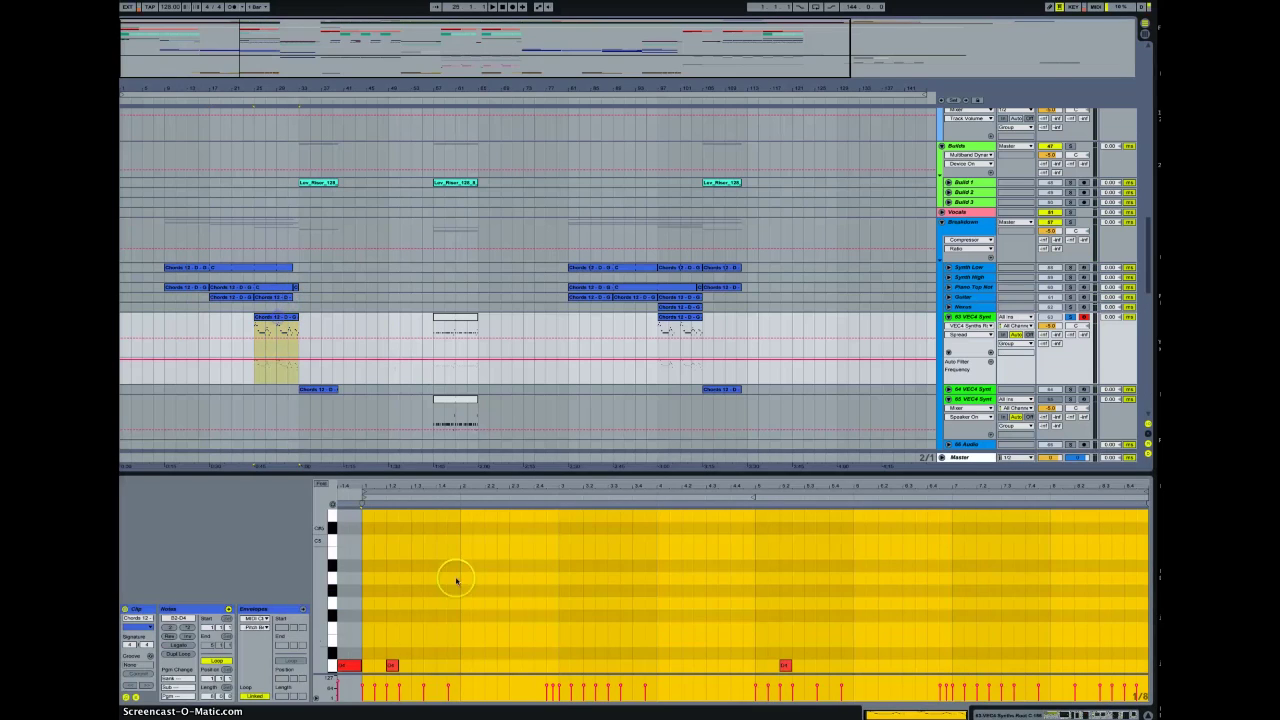
left_click(144, 697)
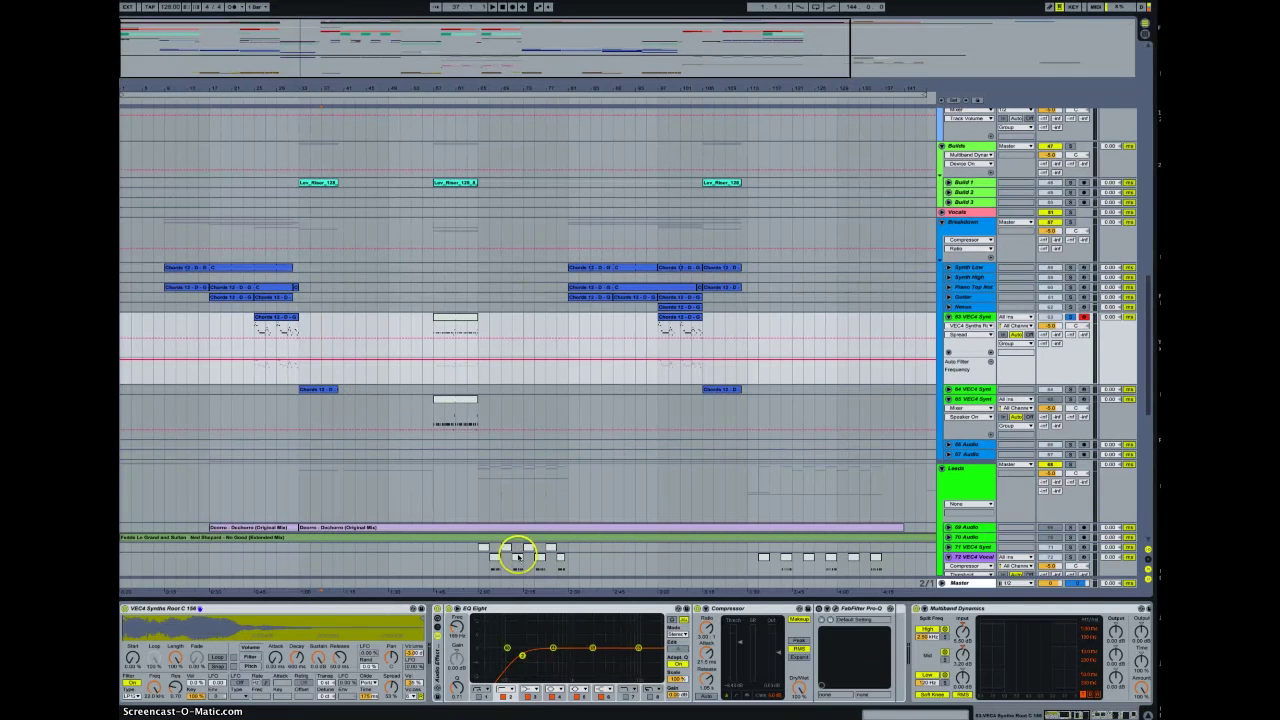
Review the track's effect chain from EQ Eight through Multiband Dynamics, Simple Delay and Reverb to the sidechain Compressor.
scroll(745, 655, "right", 5)
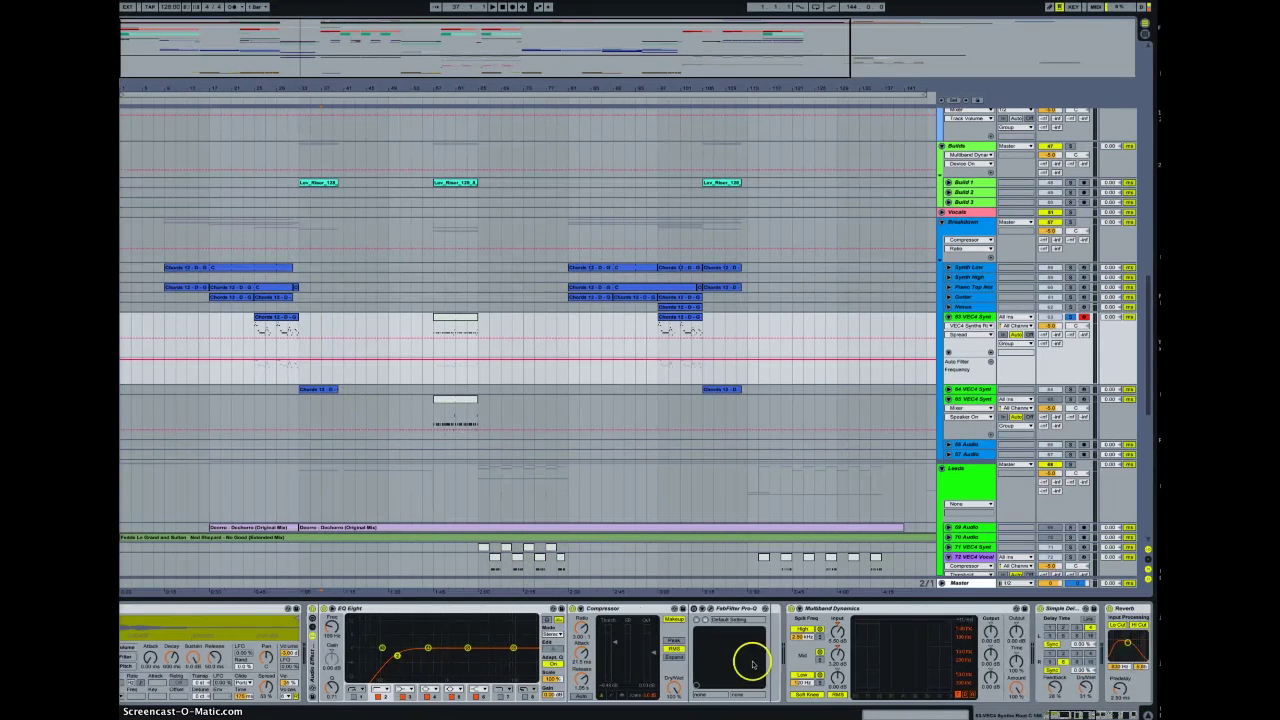
scroll(739, 660, "right", 5)
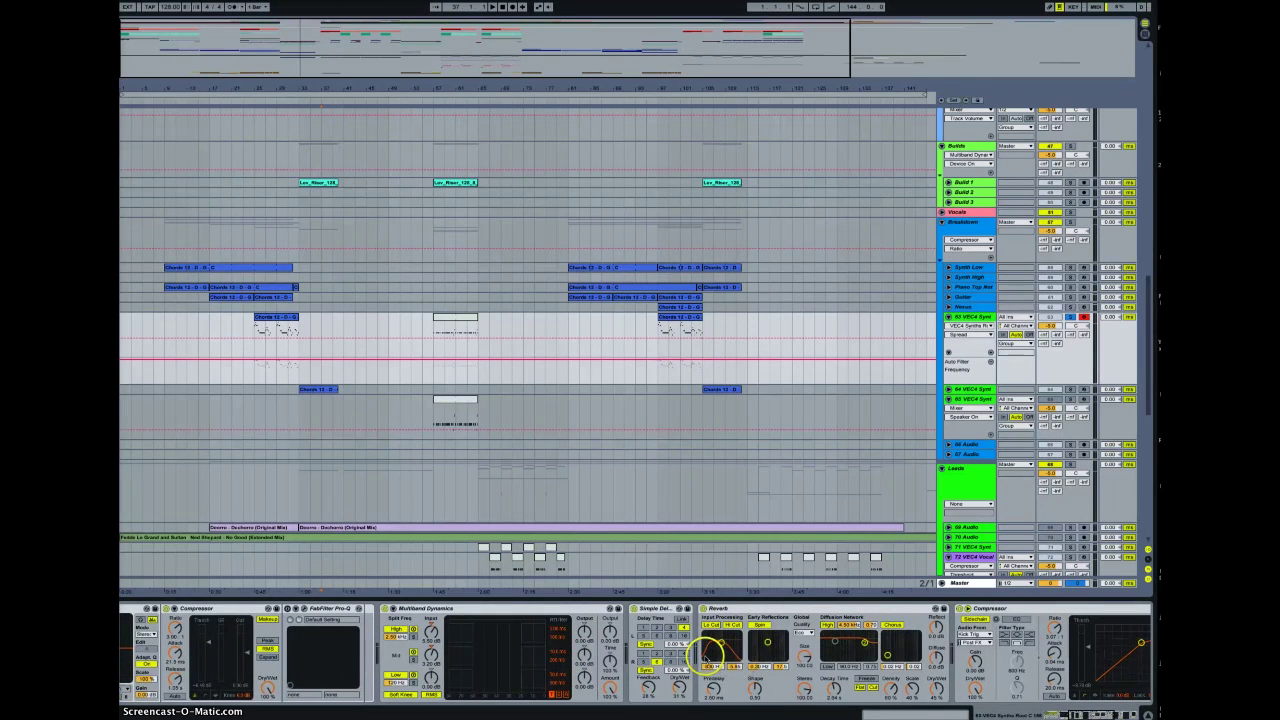
scroll(716, 652, "right", 2)
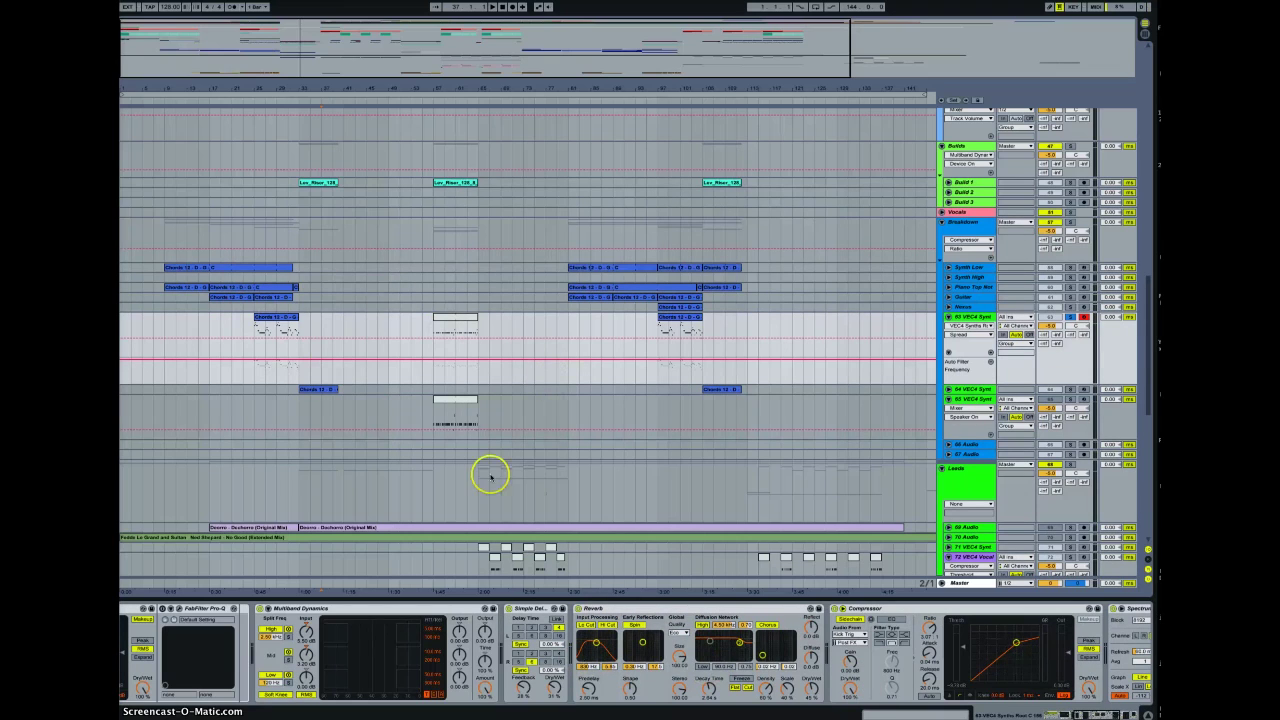
Turn off the solo on the 63 VEC4 Synth track and audition the arrangement, jumping ahead to just before bar 57.
left_click_drag(570, 82, 563, 83)
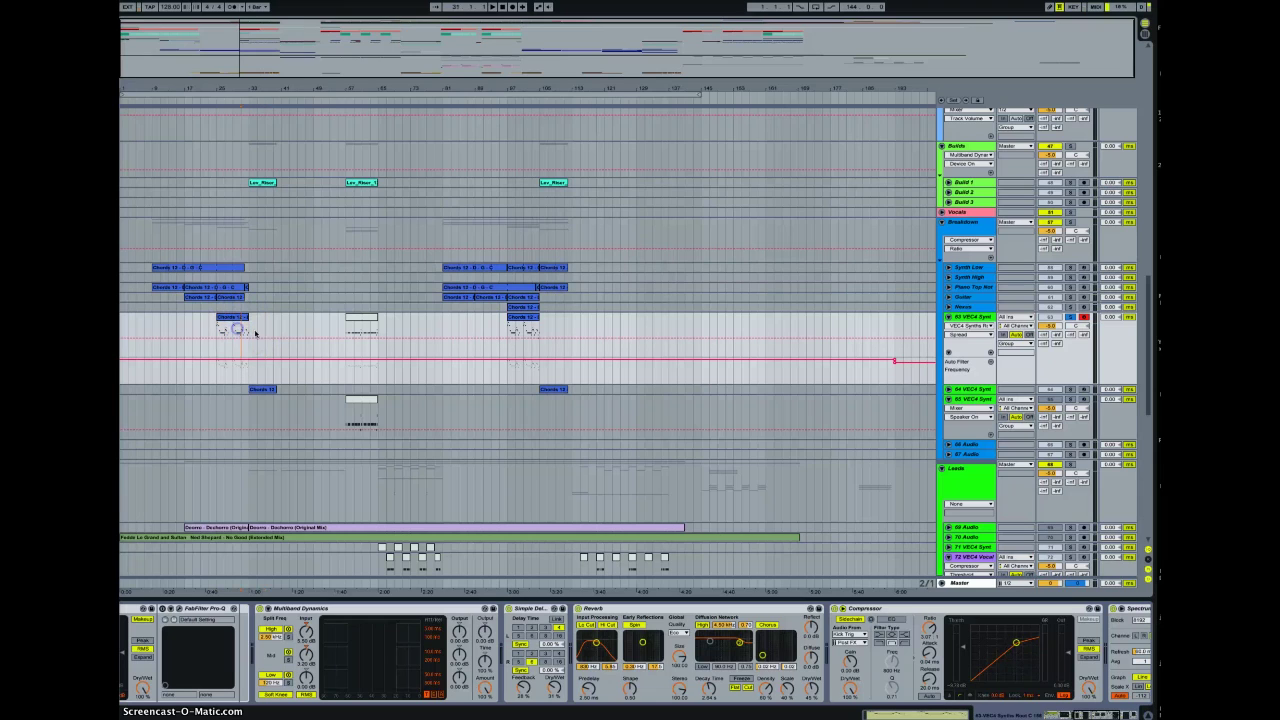
left_click(1066, 317)
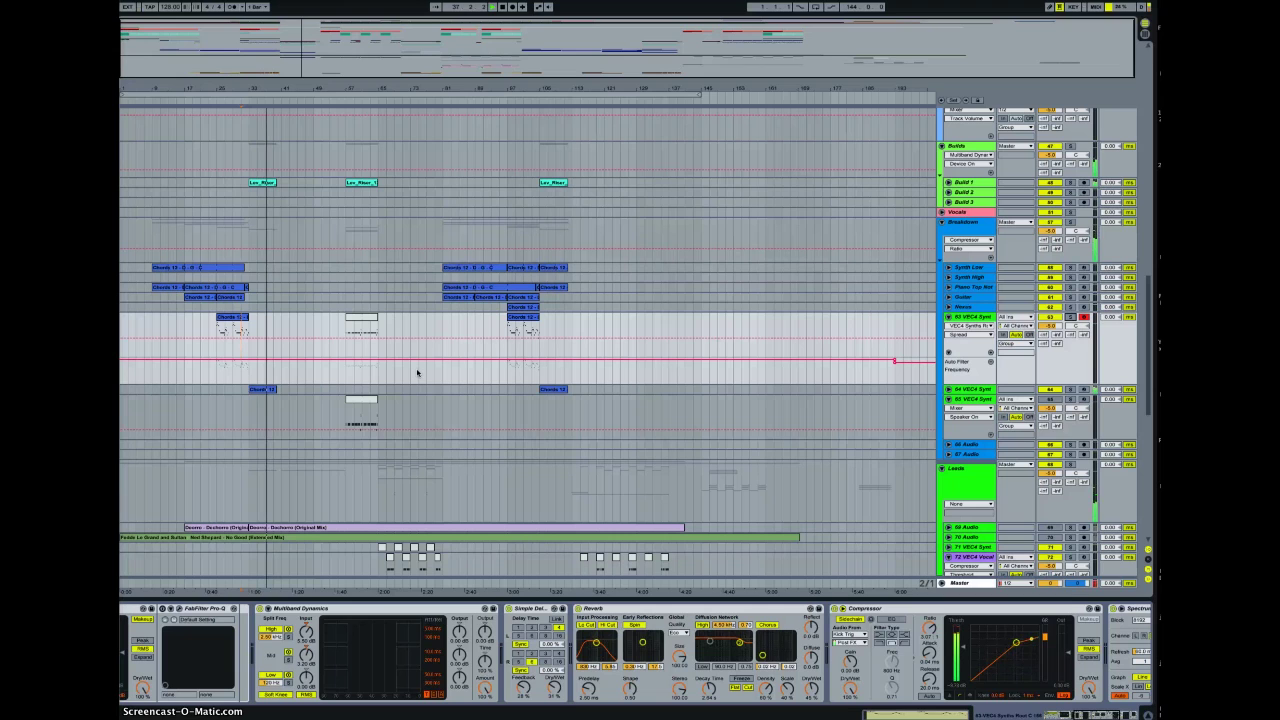
left_click(416, 372)
scroll(410, 372, "down", 5)
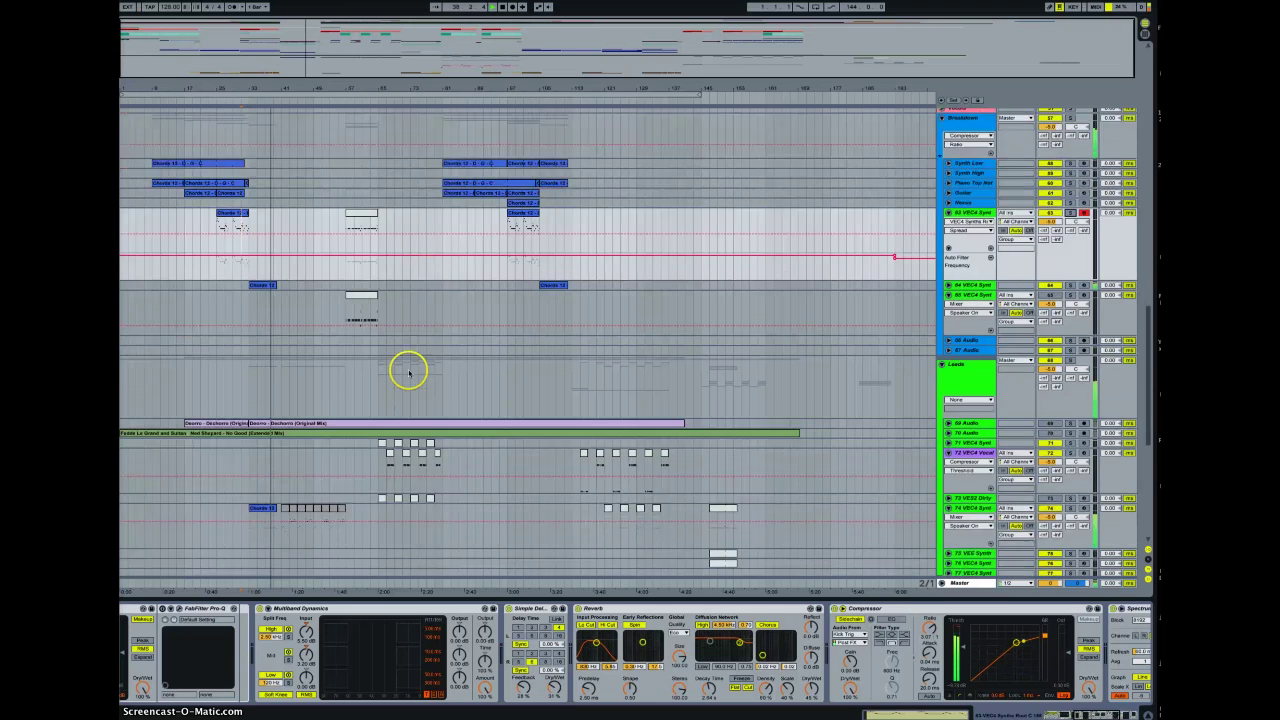
left_click(396, 370)
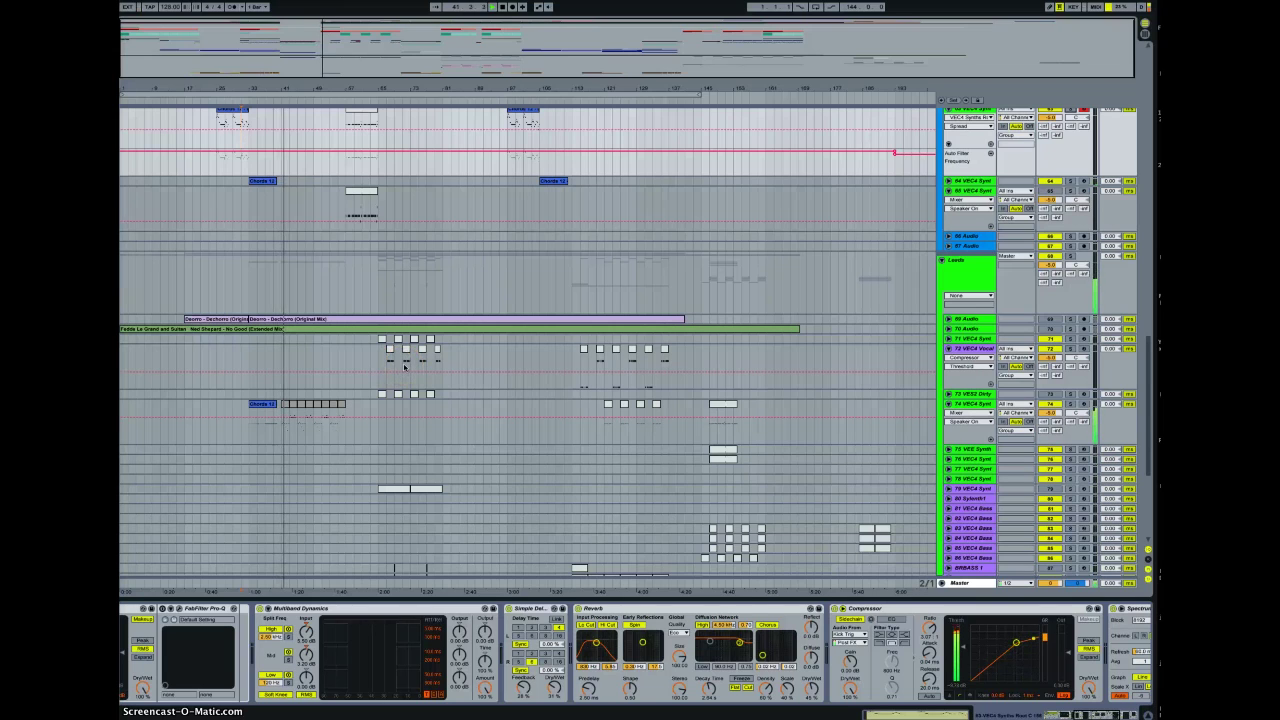
left_click(388, 371)
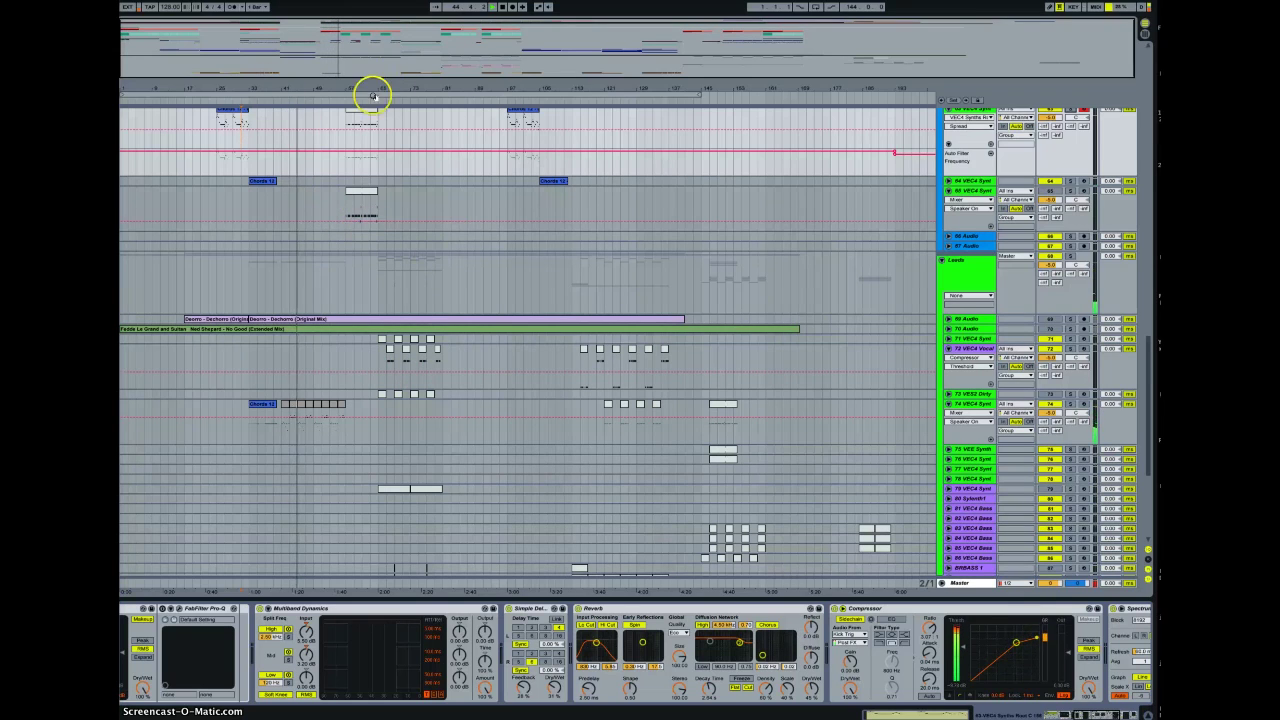
left_click(342, 102)
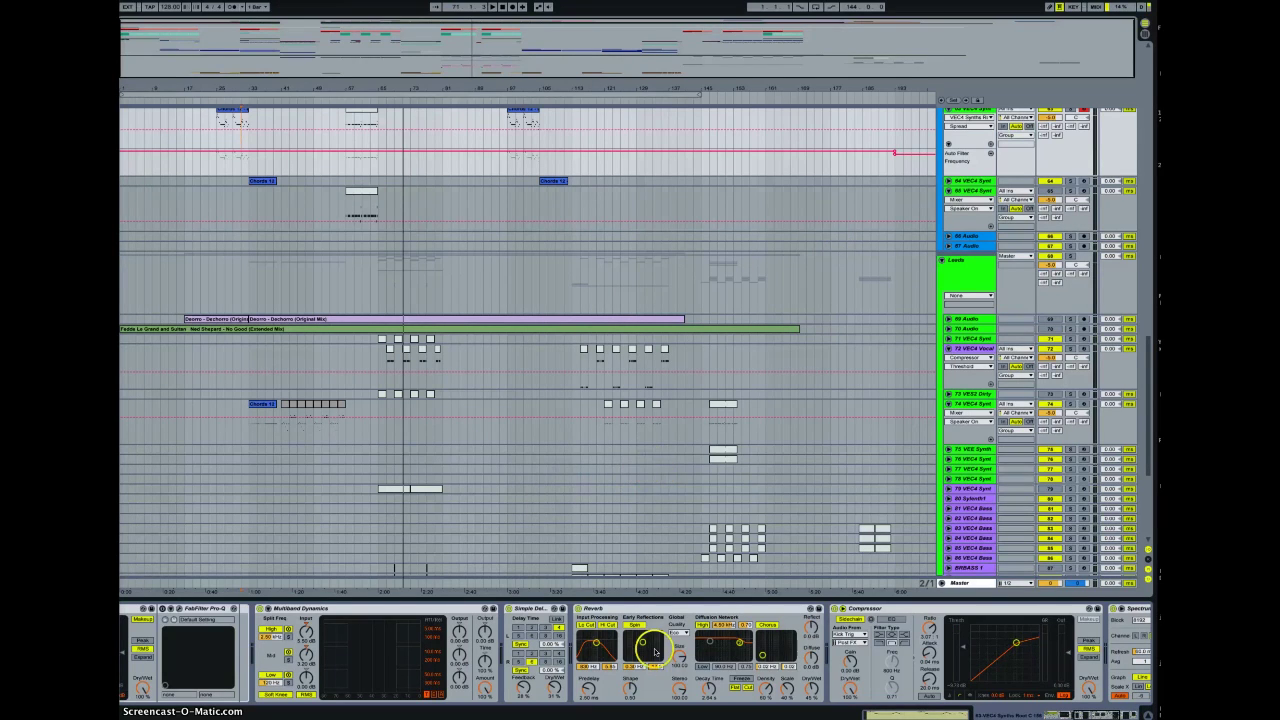
Select the 72 VEC4 Vocal track in the Leads group and play the arrangement from about bar 108.
scroll(655, 652, "left", 10)
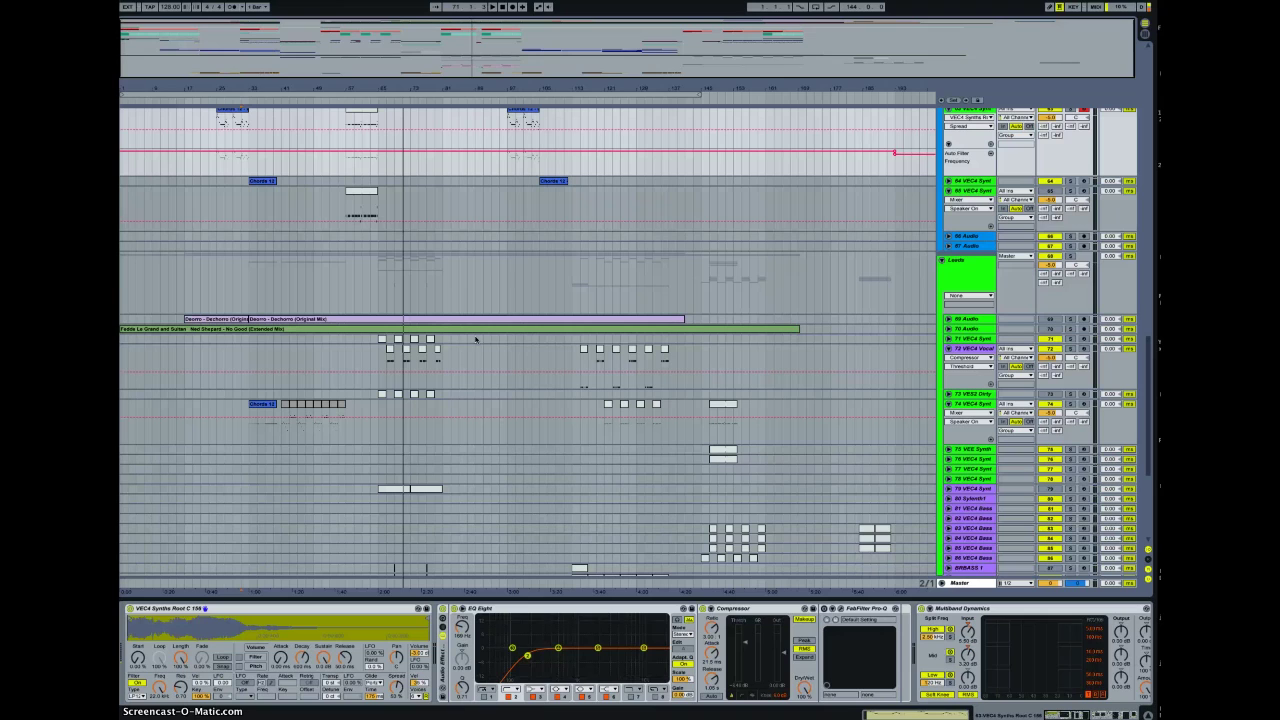
left_click(540, 356)
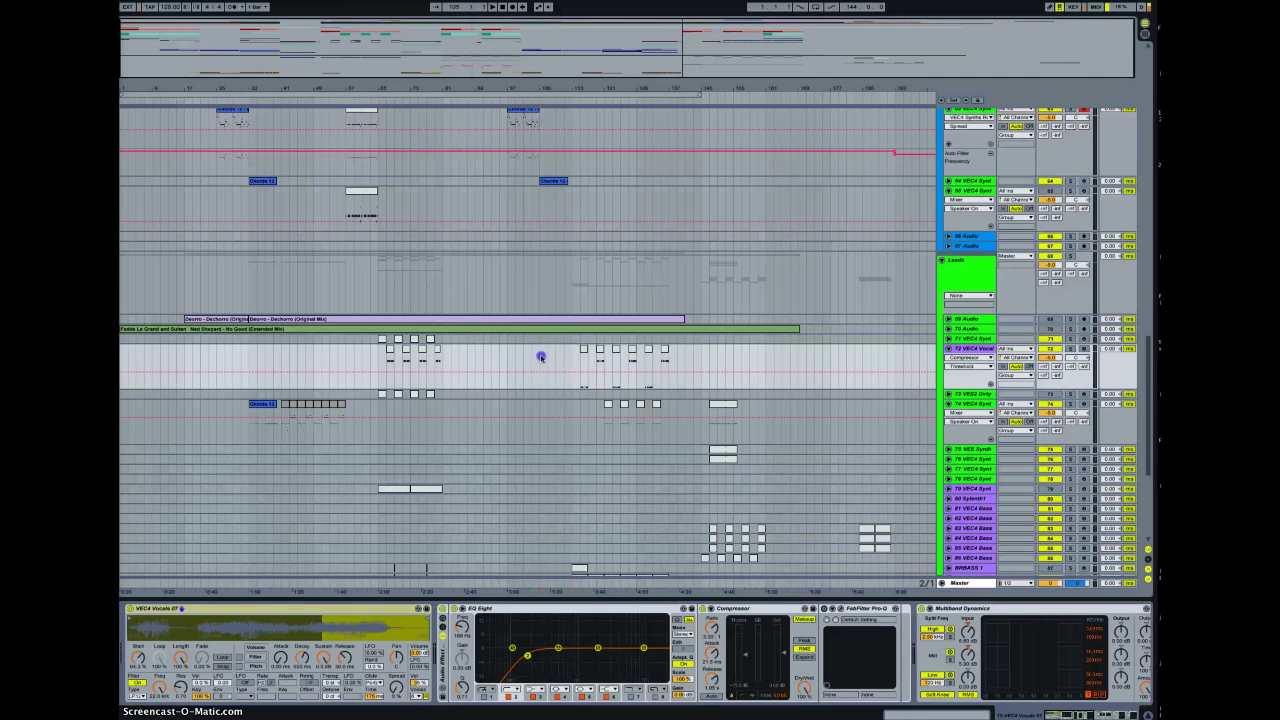
scroll(580, 370, "up", 1)
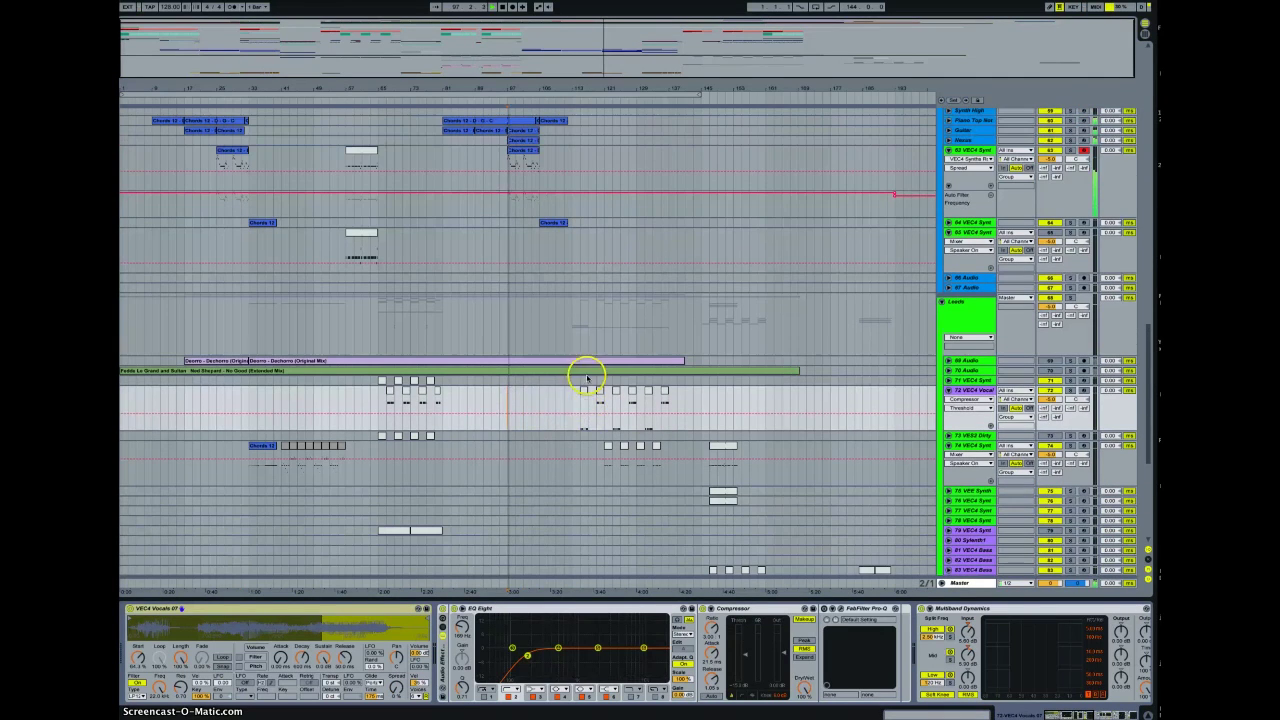
left_click(557, 412)
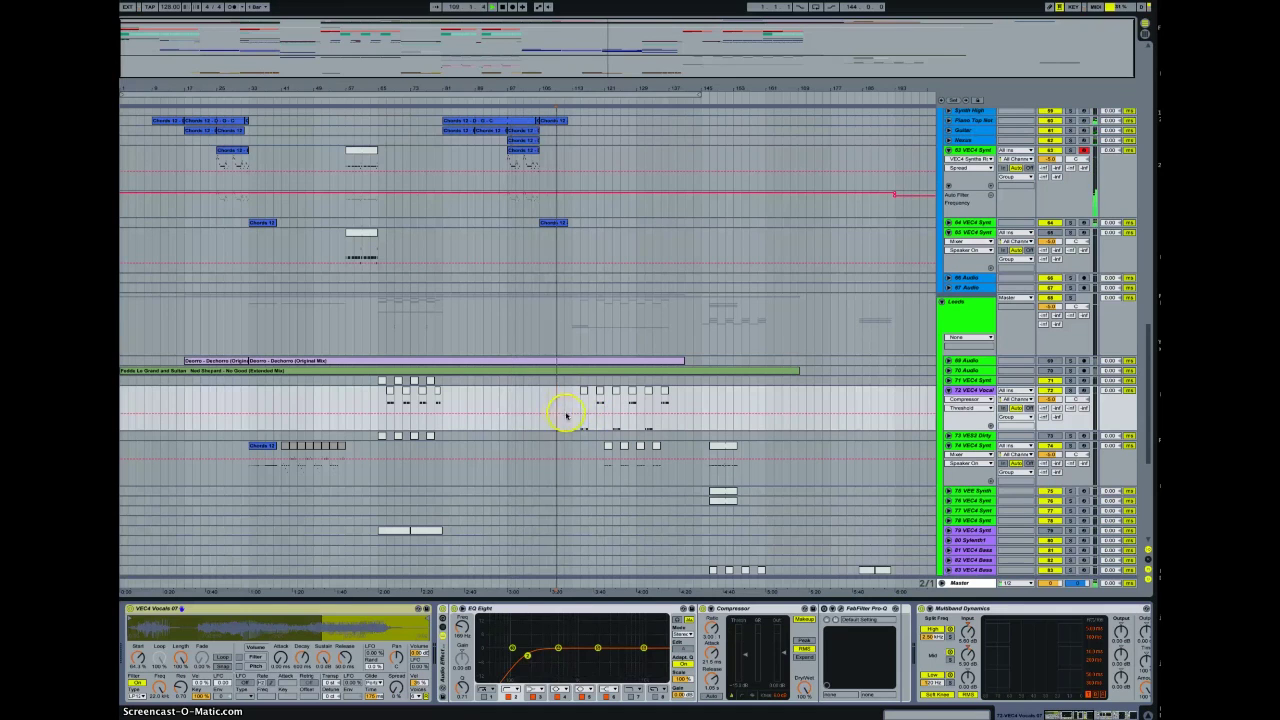
Look through the kick, clap, loop and fill tracks while the arrangement plays.
scroll(597, 420, "up", 5)
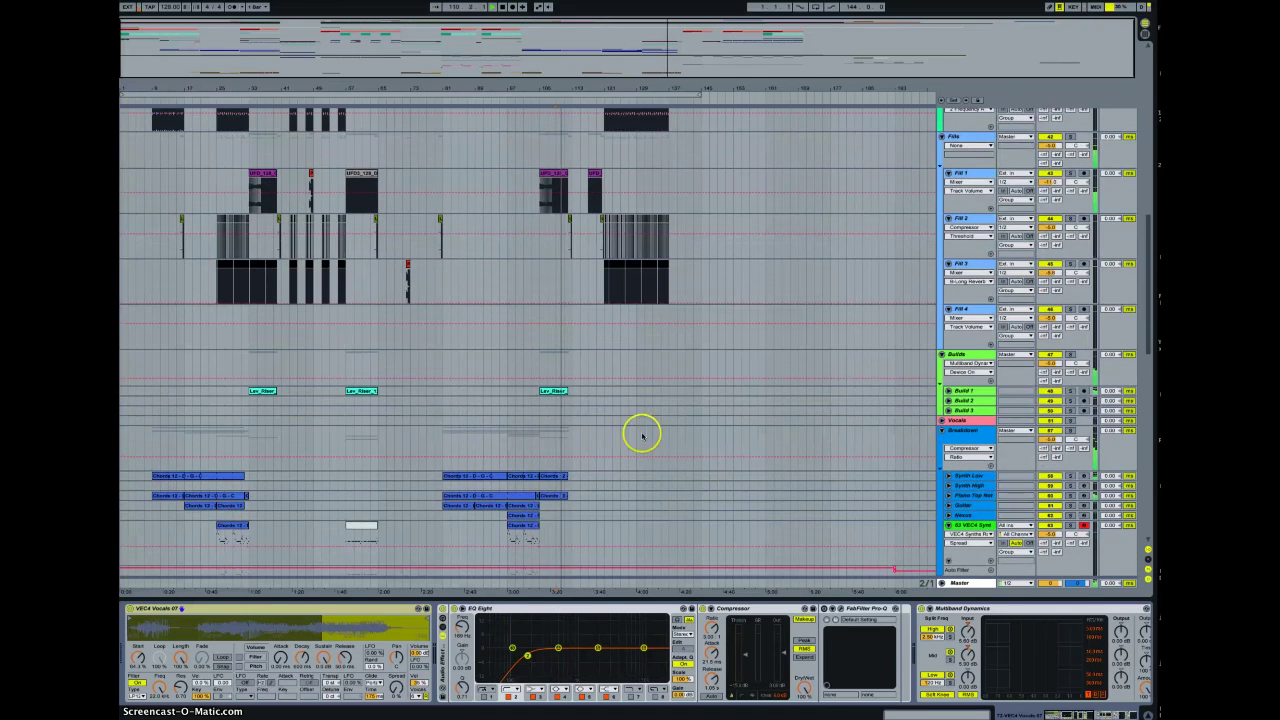
scroll(645, 434, "up", 5)
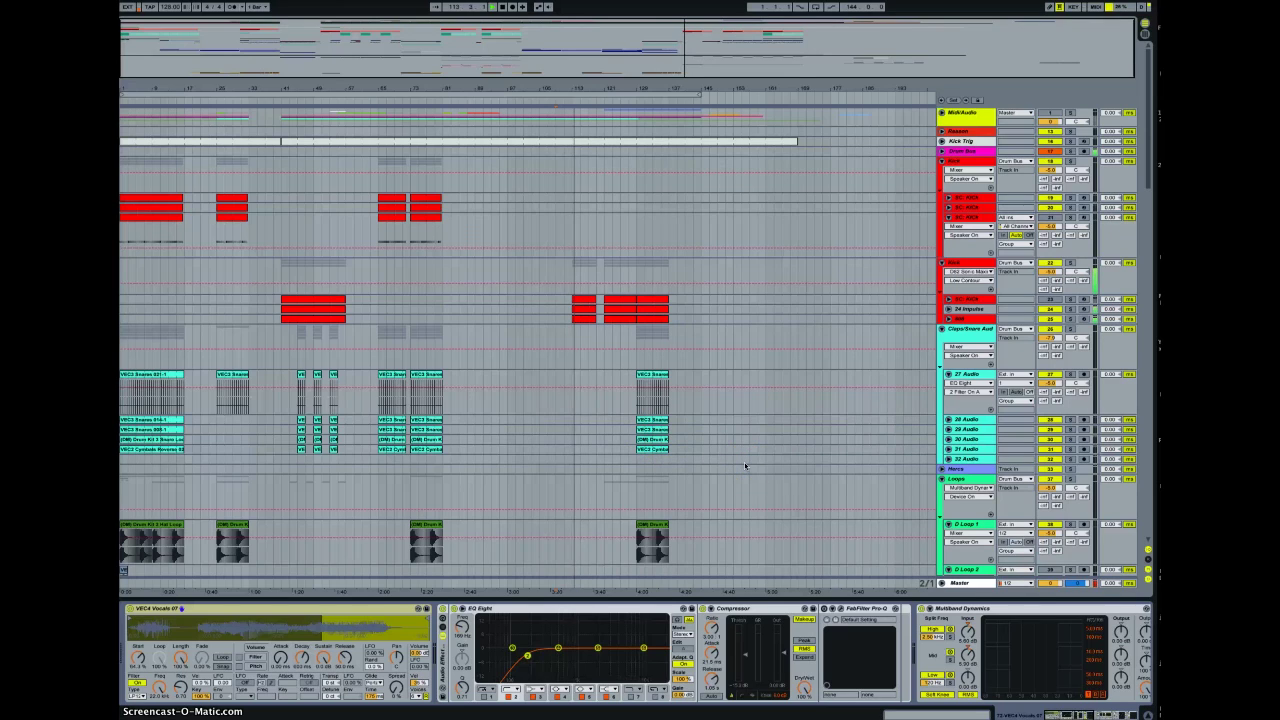
left_click(651, 513)
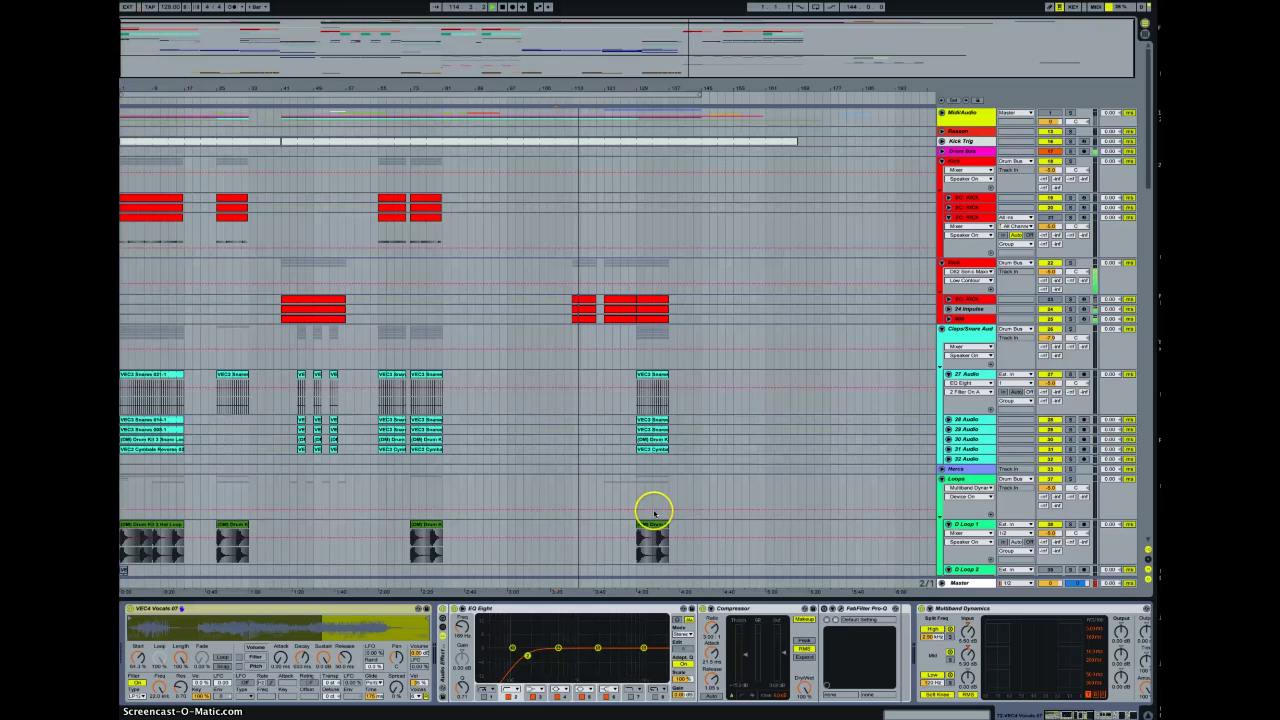
scroll(563, 490, "down", 15)
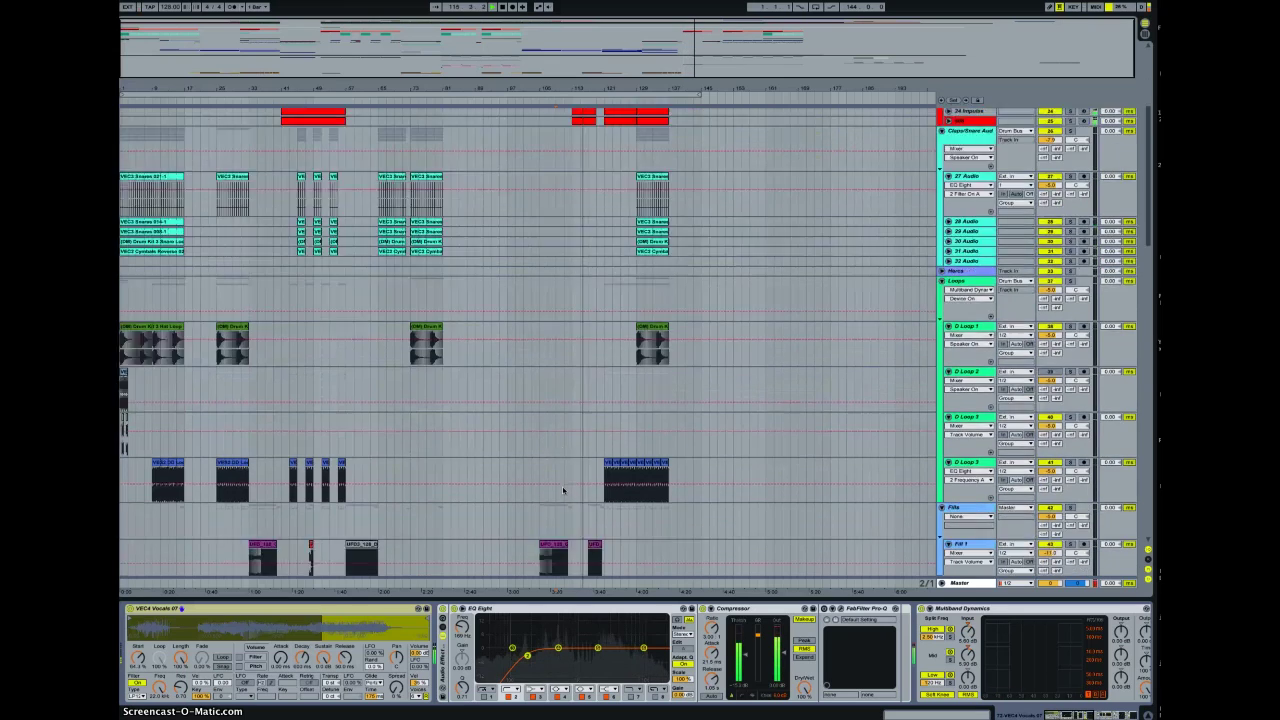
Look through the arrangement's tracks from the fills and breakdown to the leads, bass and FX, checking back at the kicks.
scroll(563, 490, "down", 1)
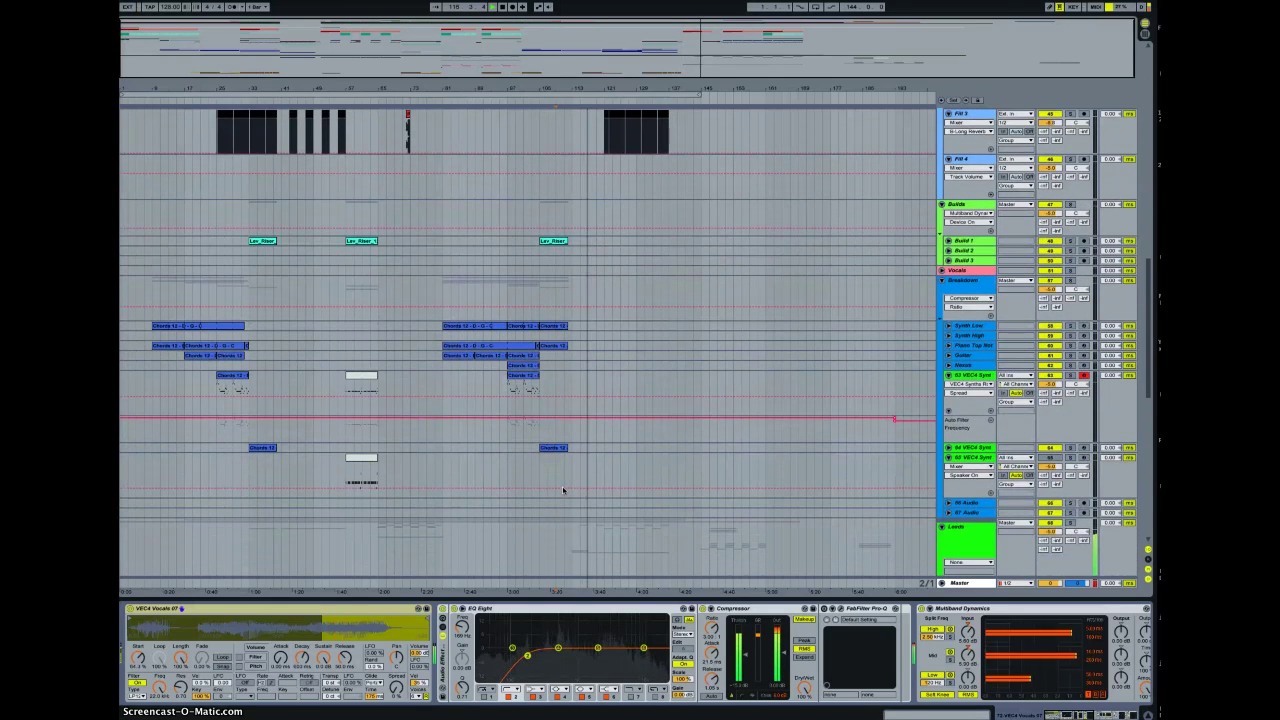
scroll(563, 490, "down", 5)
scroll(563, 490, "down", 8)
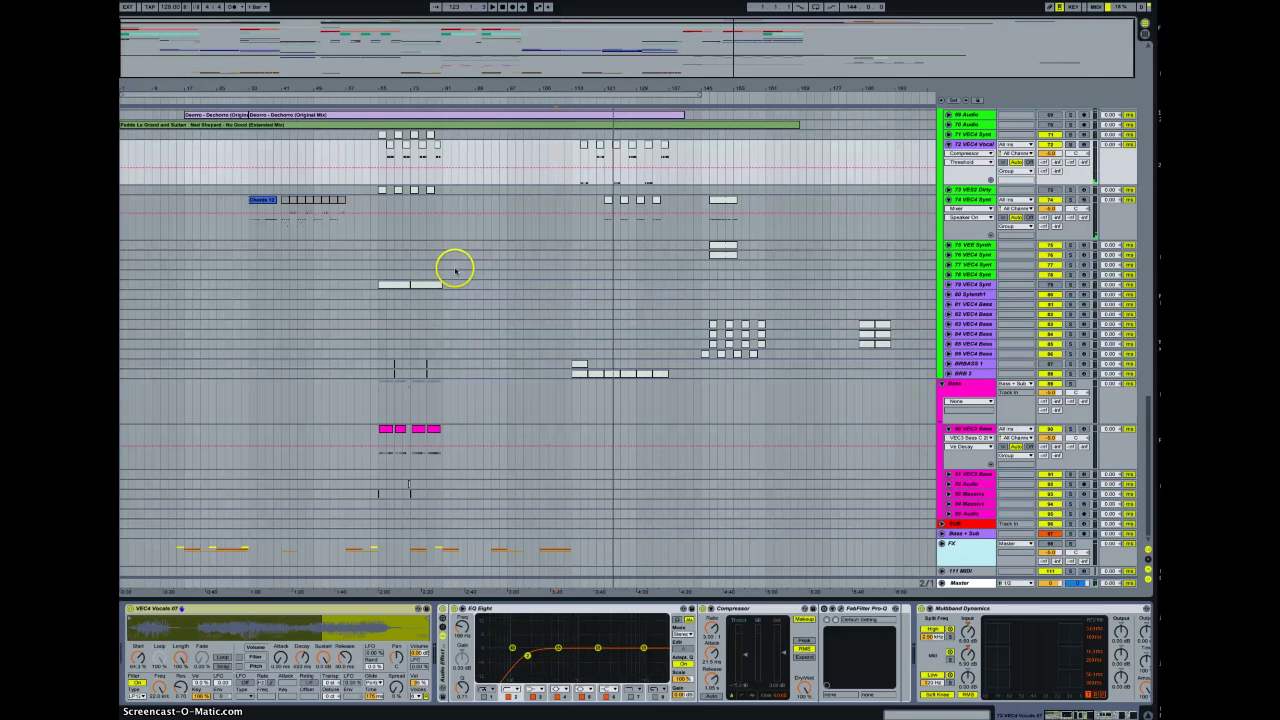
scroll(420, 545, "up", 15)
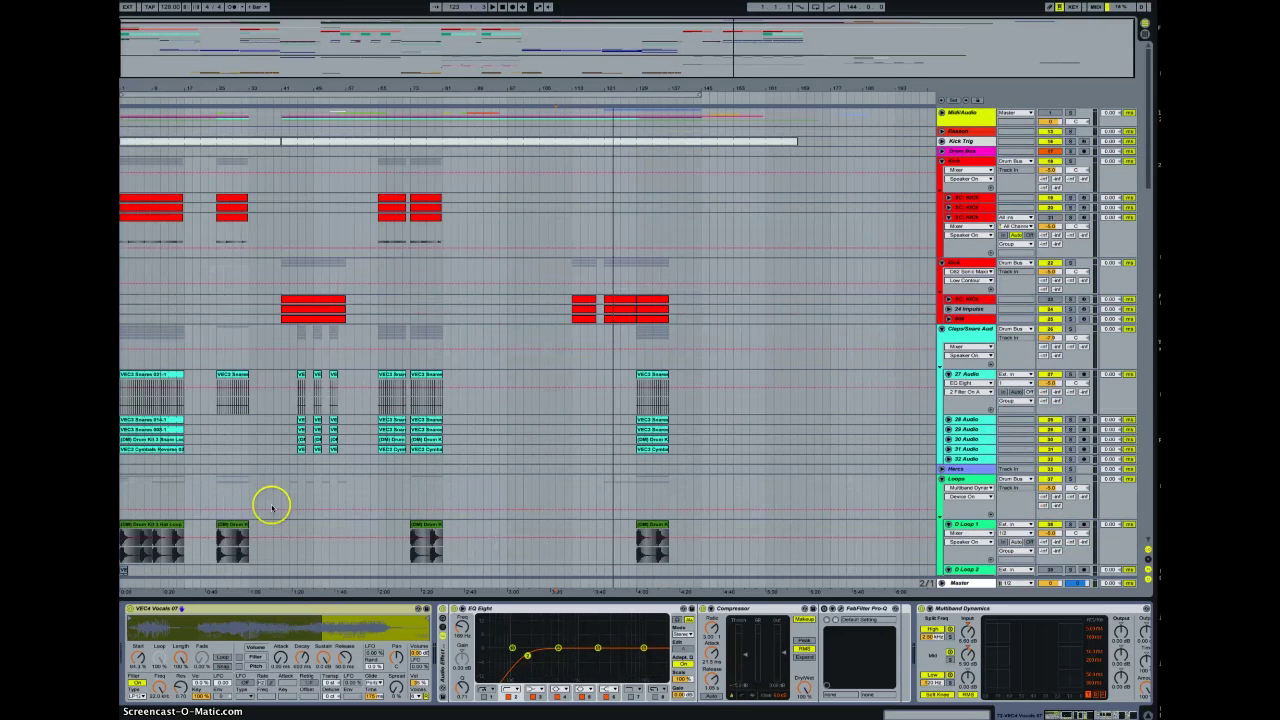
scroll(271, 506, "down", 15)
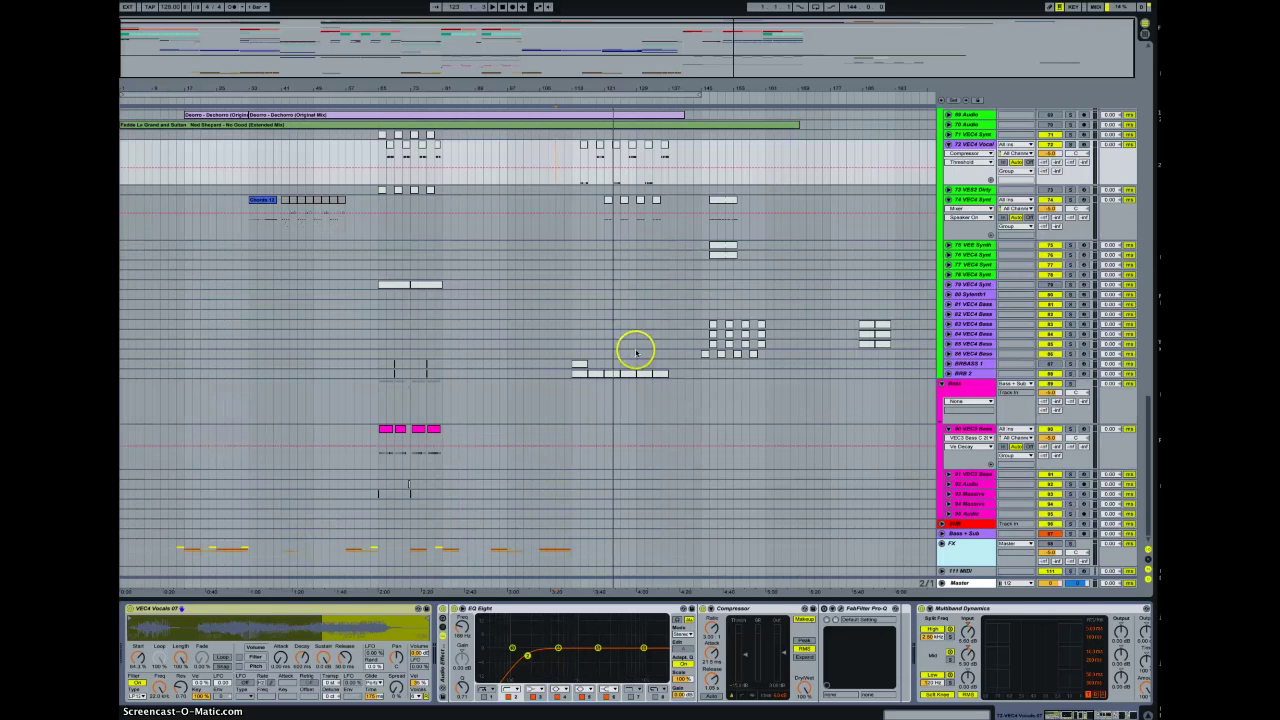
Arm the 72 VEC4 Vocal track and audition its vocal sample, moving the sample start to the beginning and back to the late section.
left_click(222, 610)
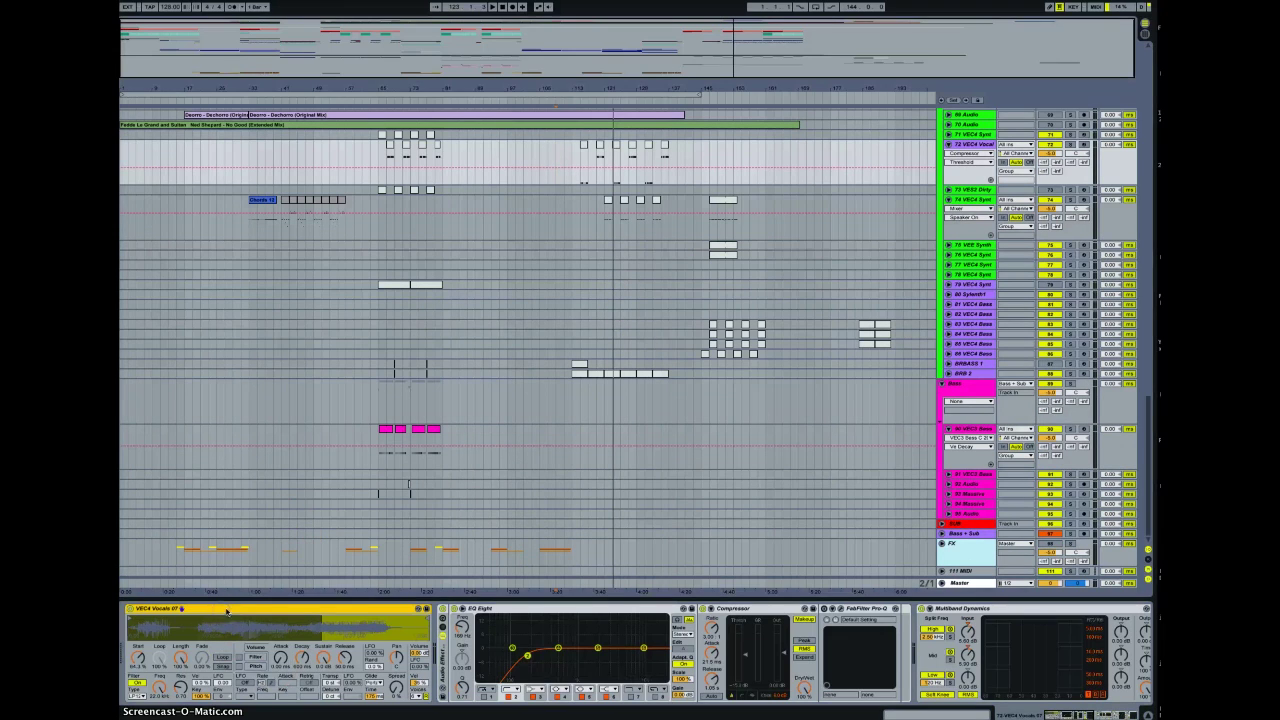
left_click(1084, 144)
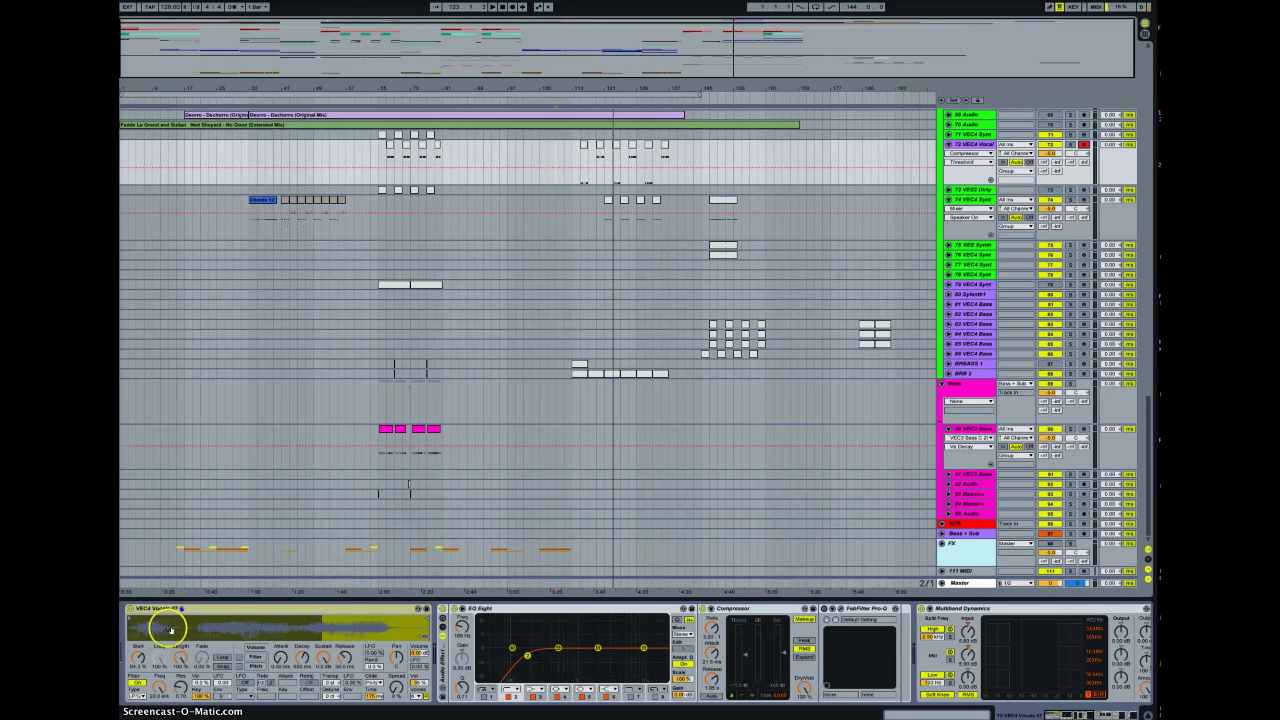
left_click_drag(141, 657, 138, 658)
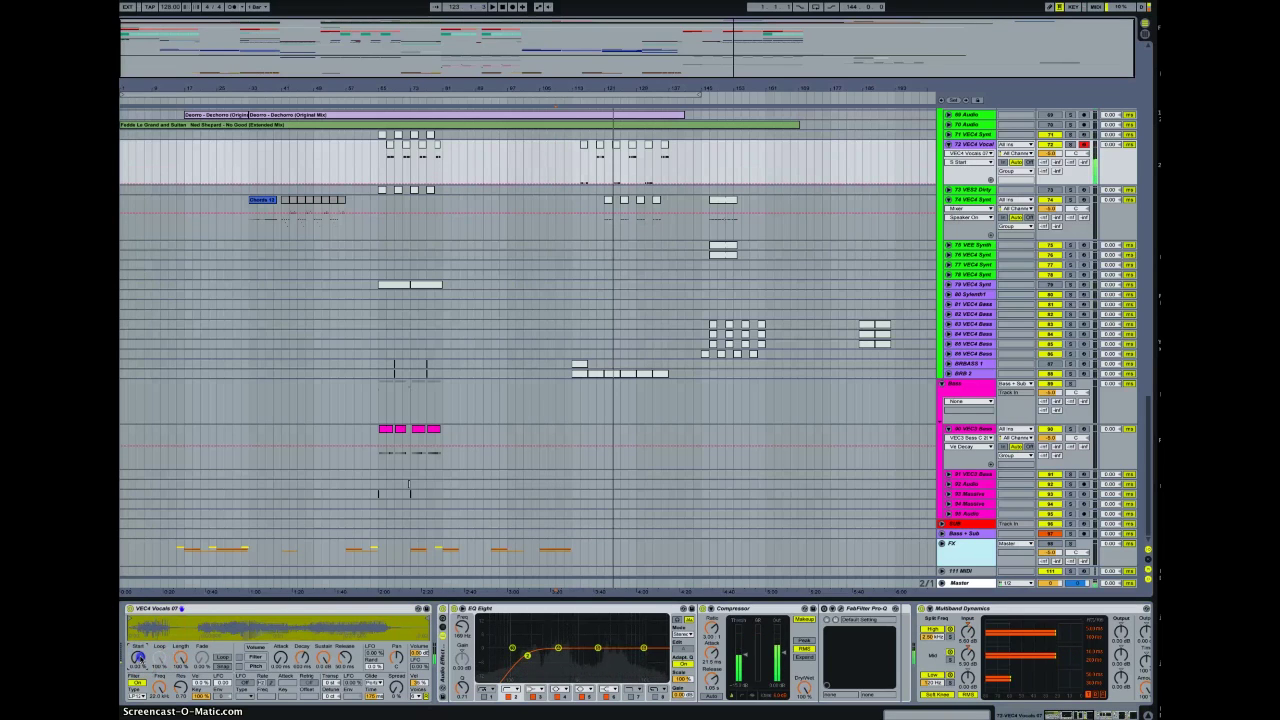
left_click_drag(141, 660, 510, 412)
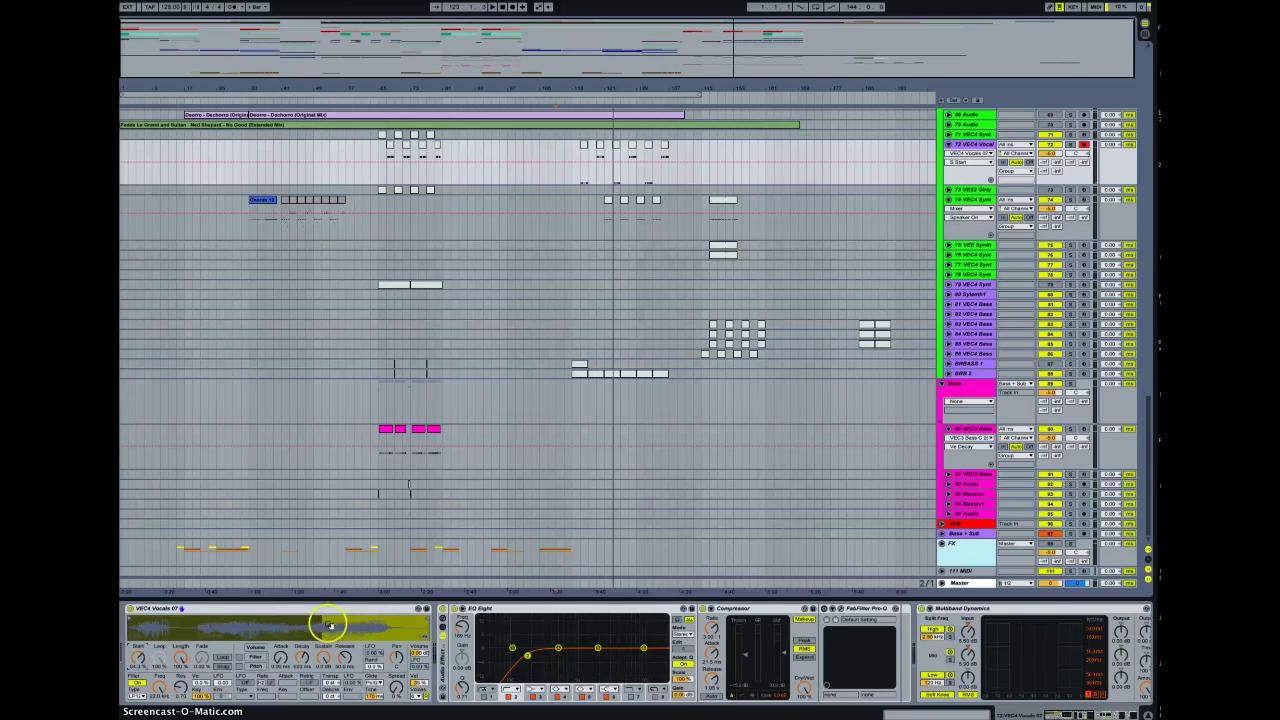
left_click(385, 590)
left_click(392, 582)
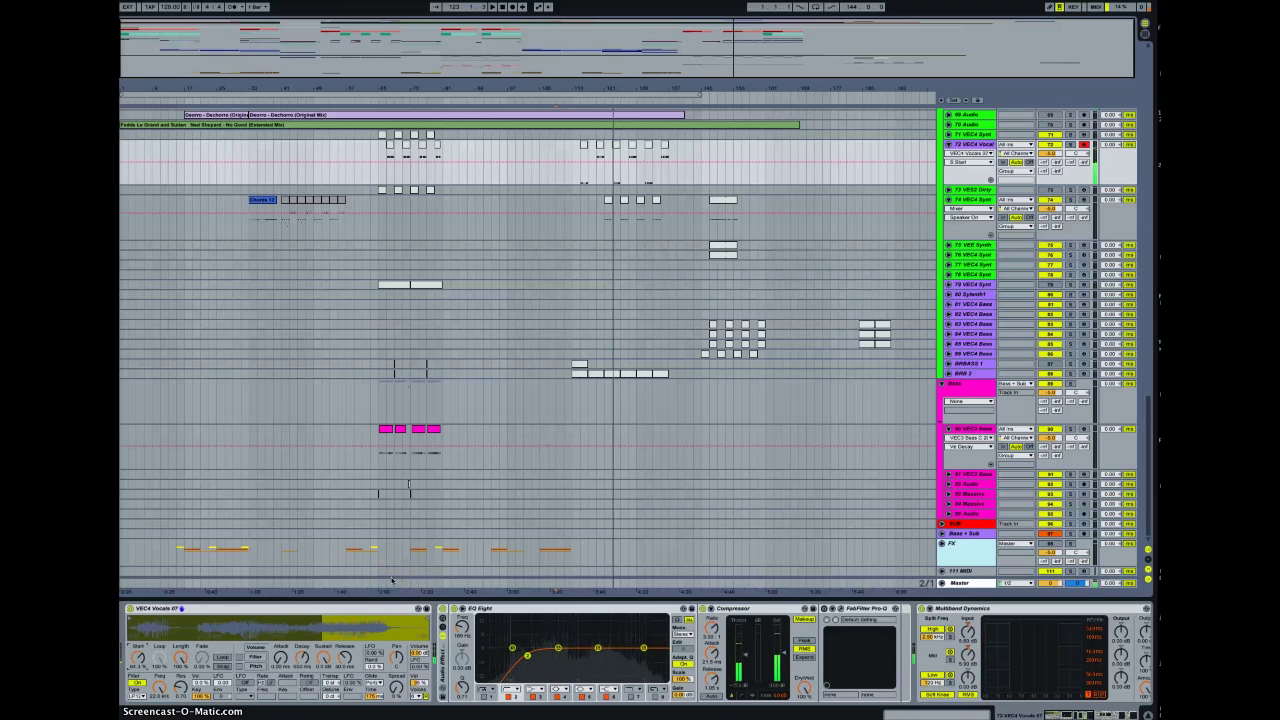
left_click(393, 578)
left_click(558, 137)
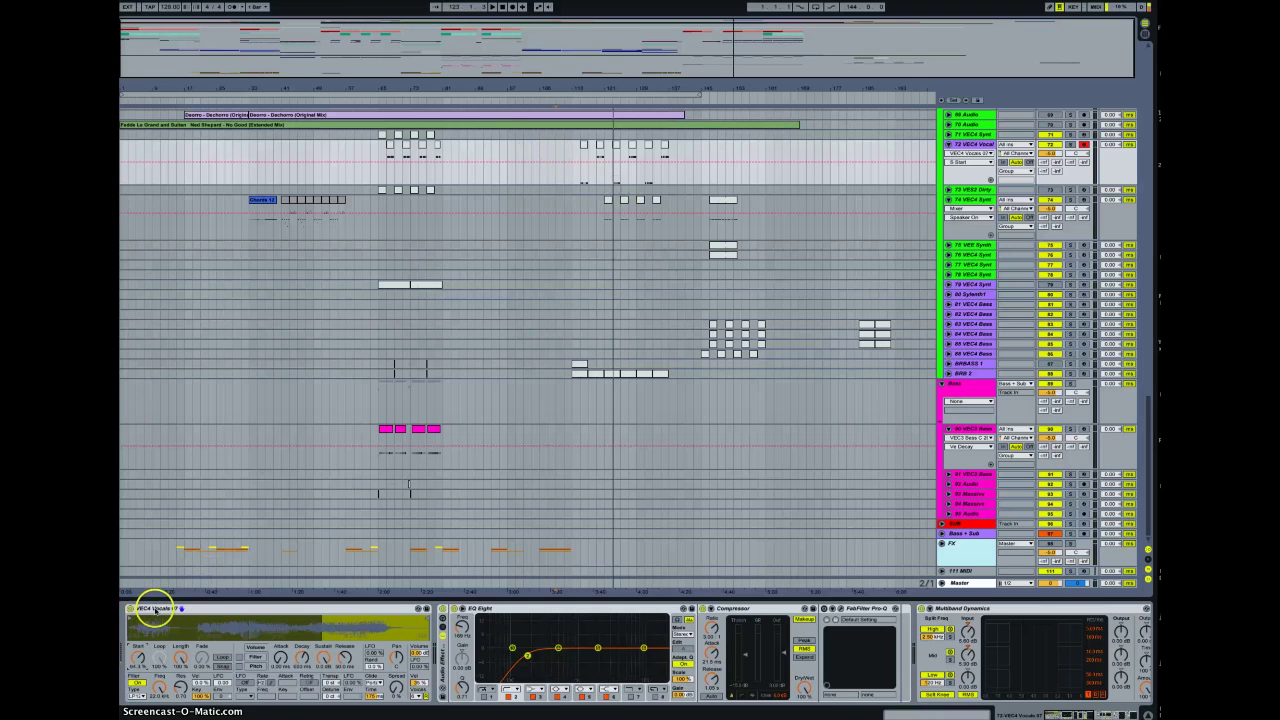
Inspect the Leads group's effect chain and return to the devices of the 72 VEC4 Vocal track.
scroll(487, 370, "up", 3)
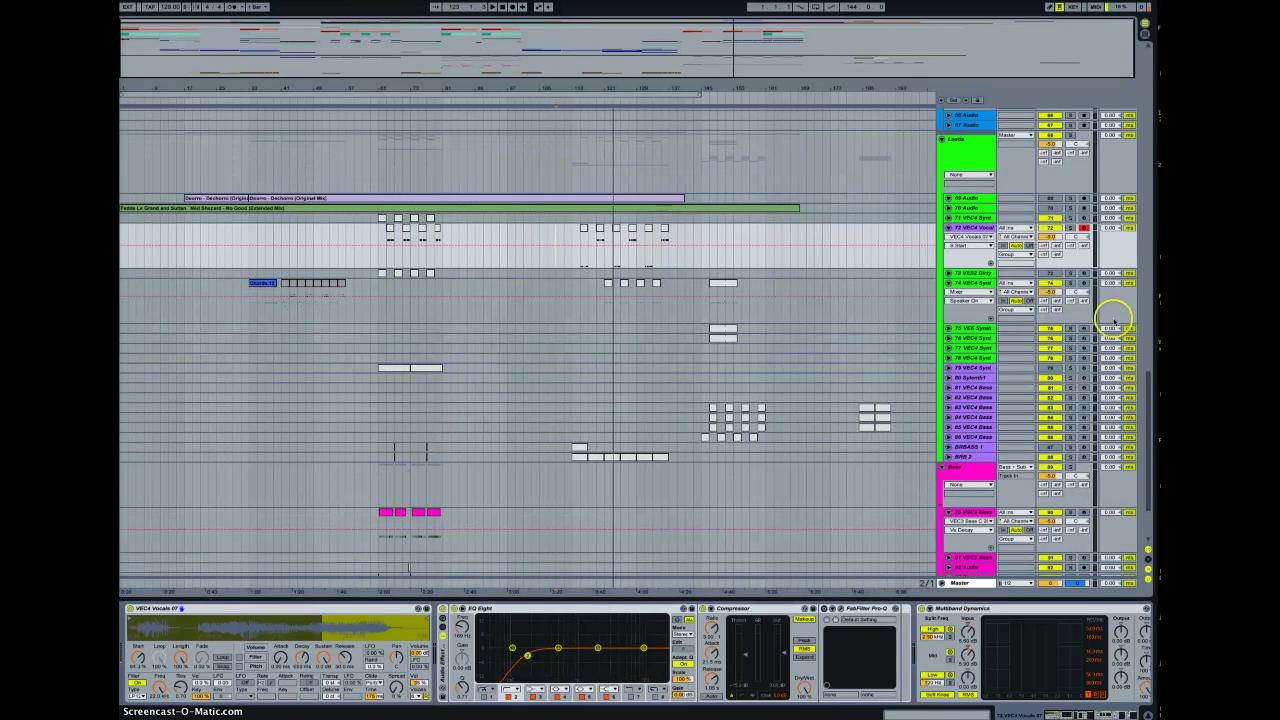
left_click(961, 154)
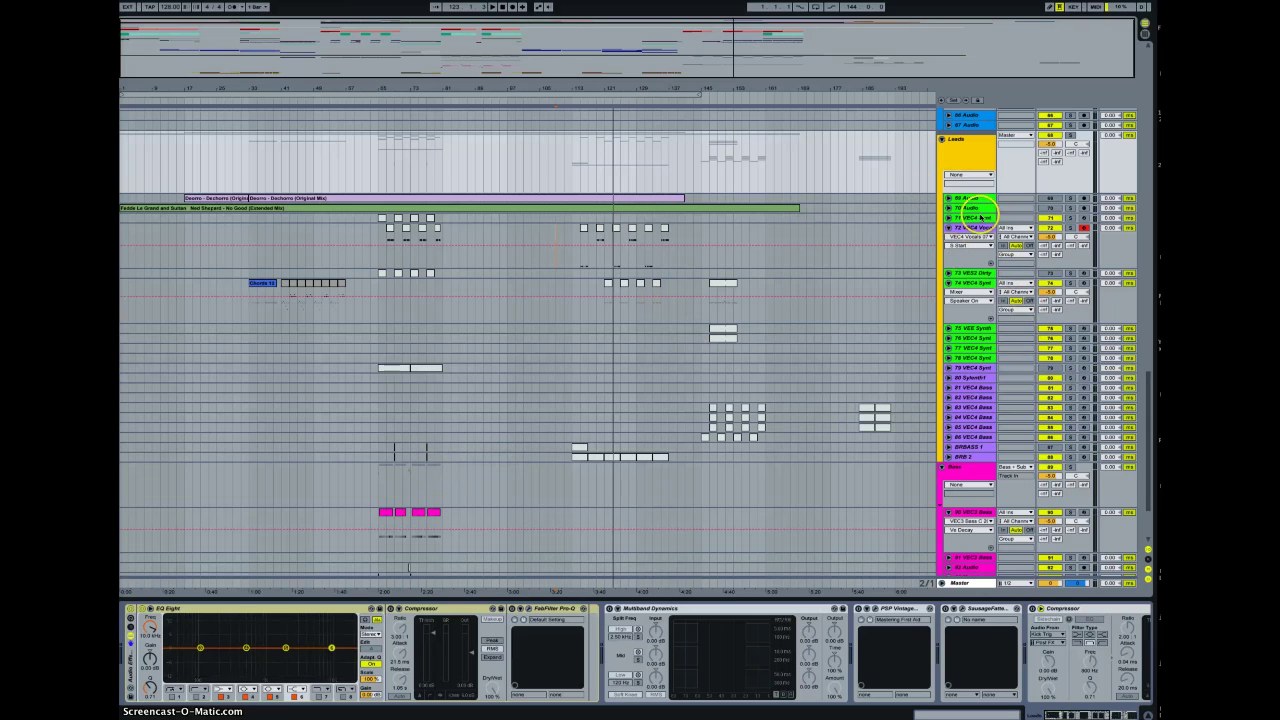
left_click(916, 235)
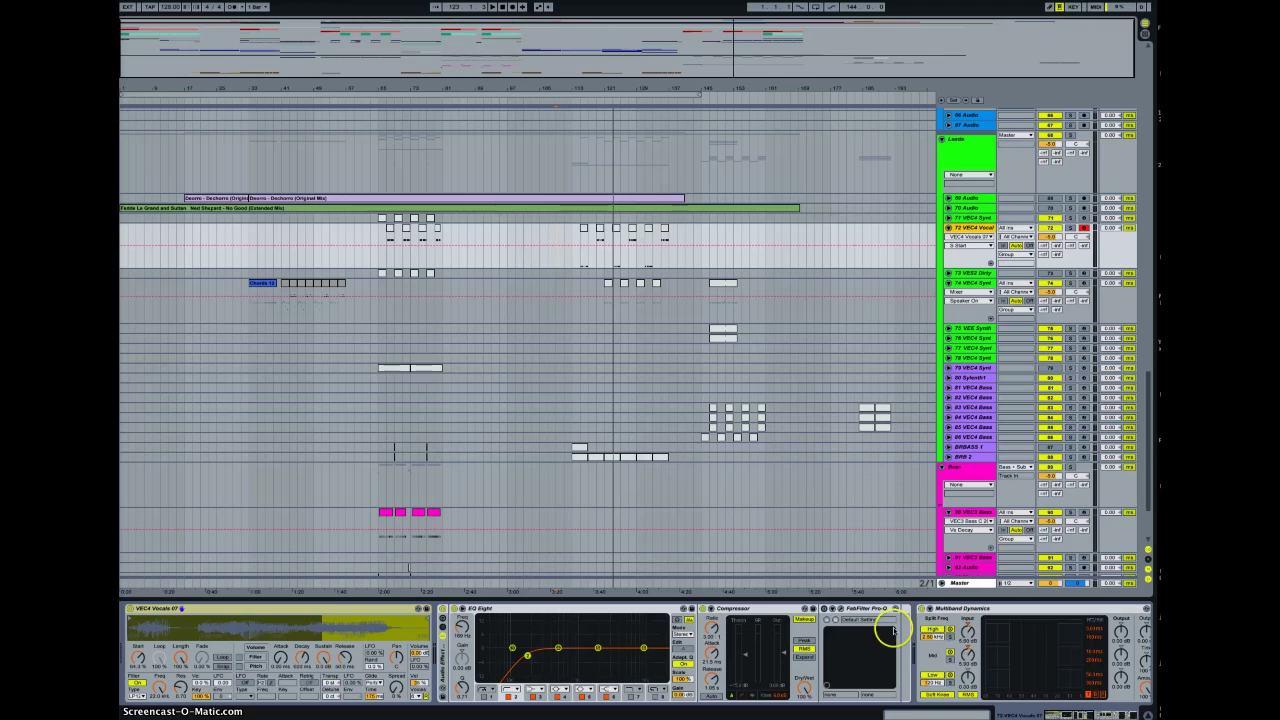
Look over the drum, loop and fill tracks and review the vocal track's effect chain from EQ Eight through to Spectrum.
scroll(692, 287, "up", 2)
scroll(690, 287, "up", 10)
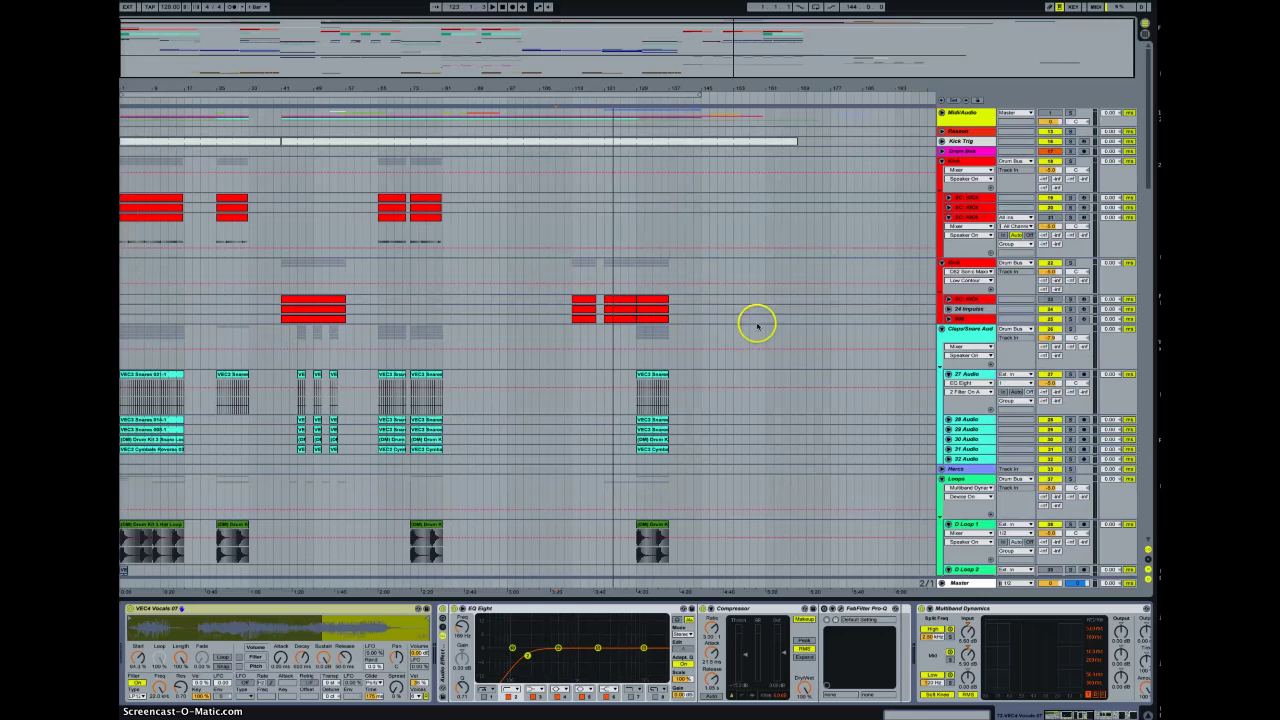
scroll(418, 436, "down", 1)
scroll(418, 436, "down", 10)
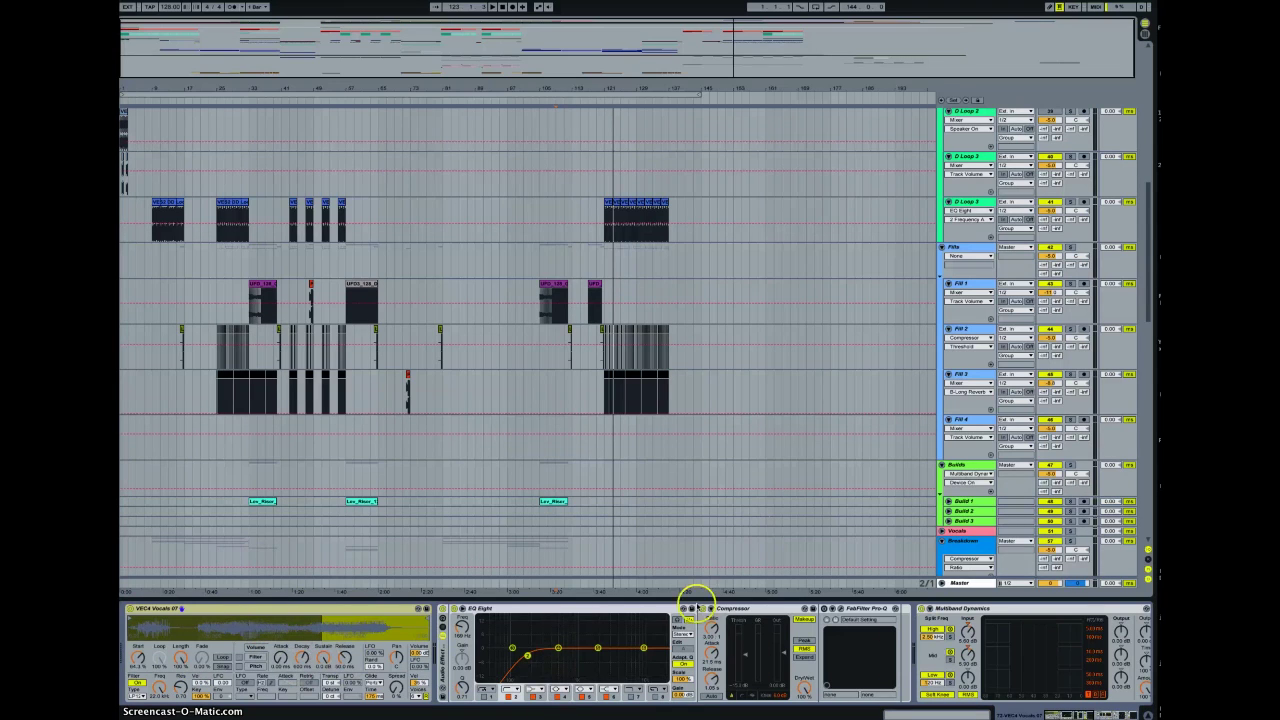
scroll(688, 607, "right", 10)
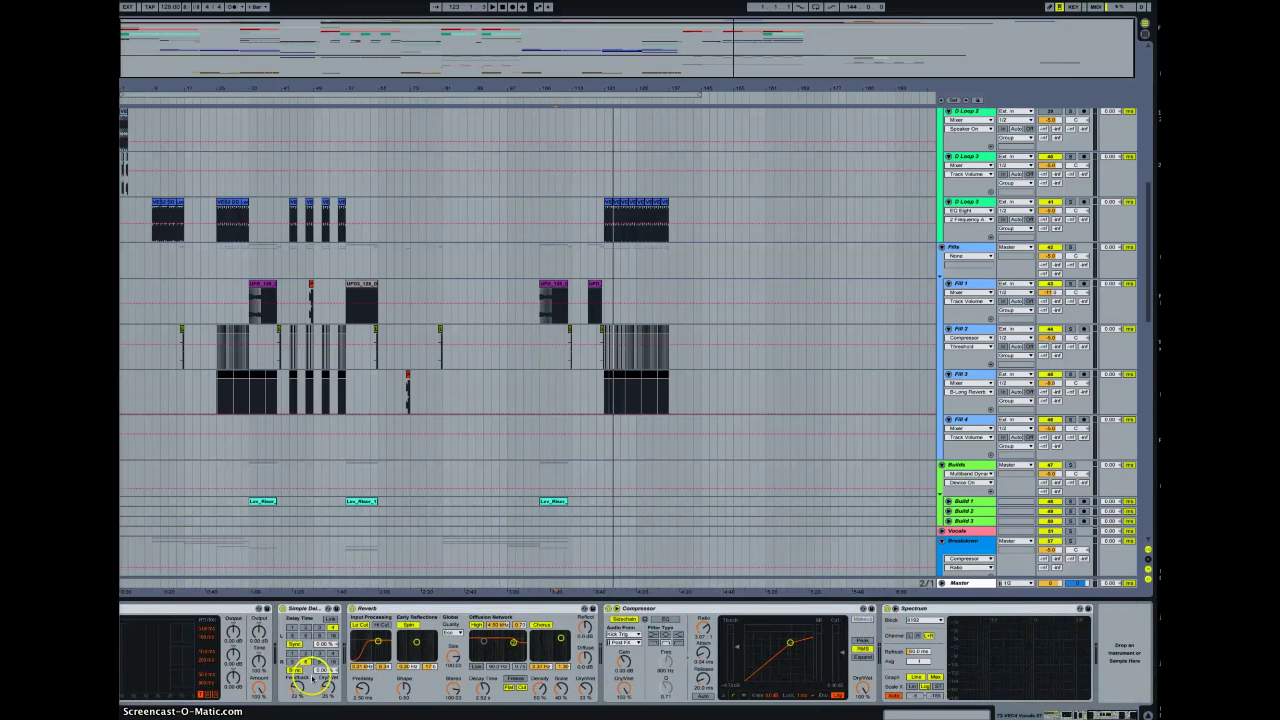
scroll(385, 686, "left", 10)
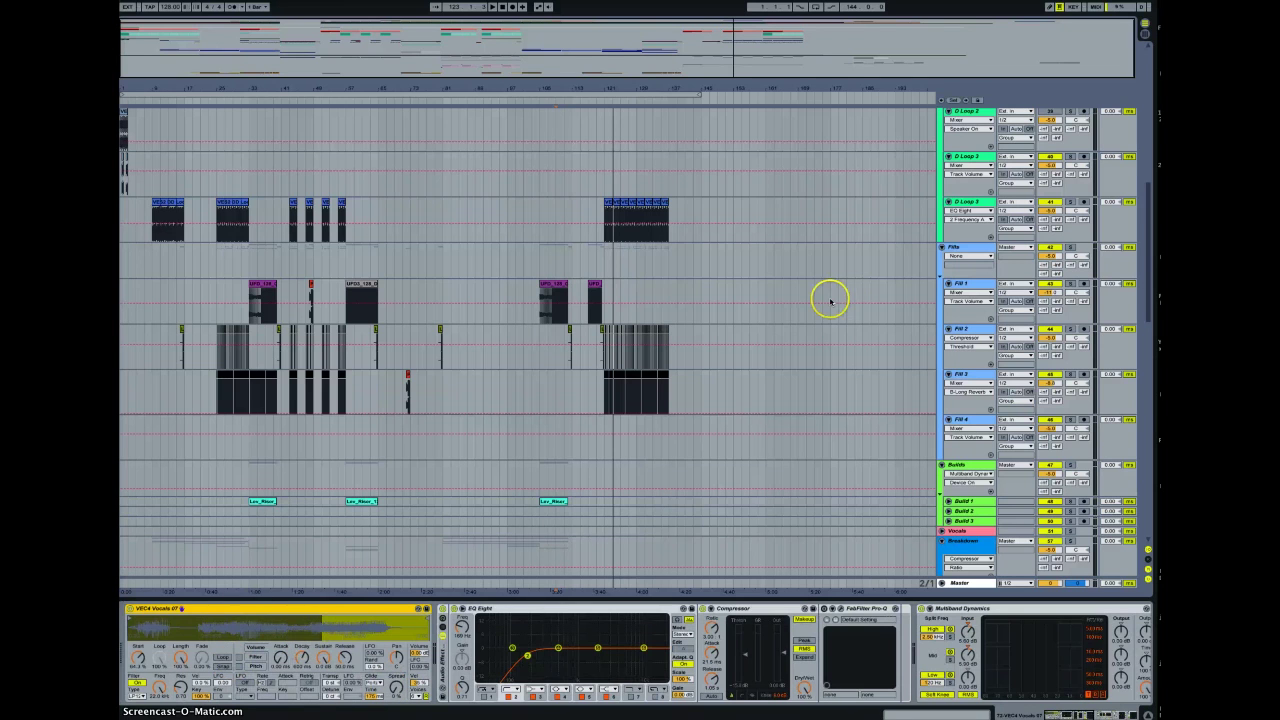